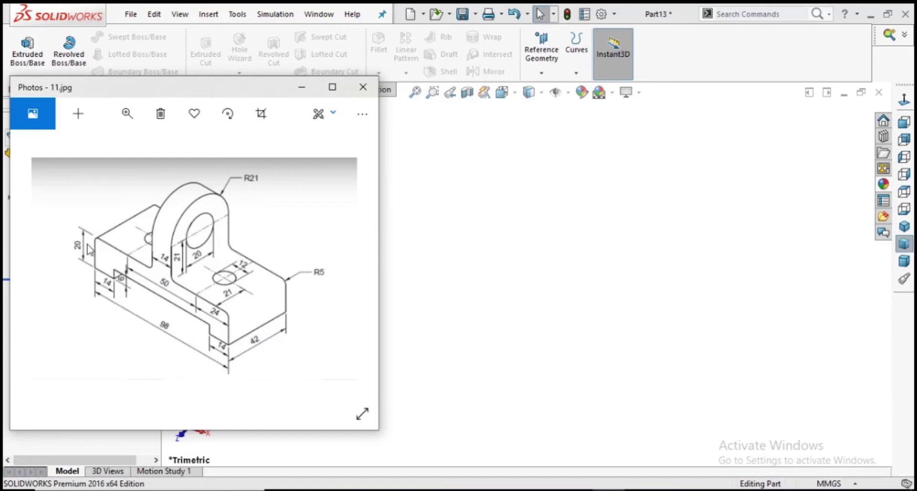
Step: Put away the 11.jpg reference drawing and select the Top Plane of Part13
{"action": "left_click", "coordinate": [301, 87]}
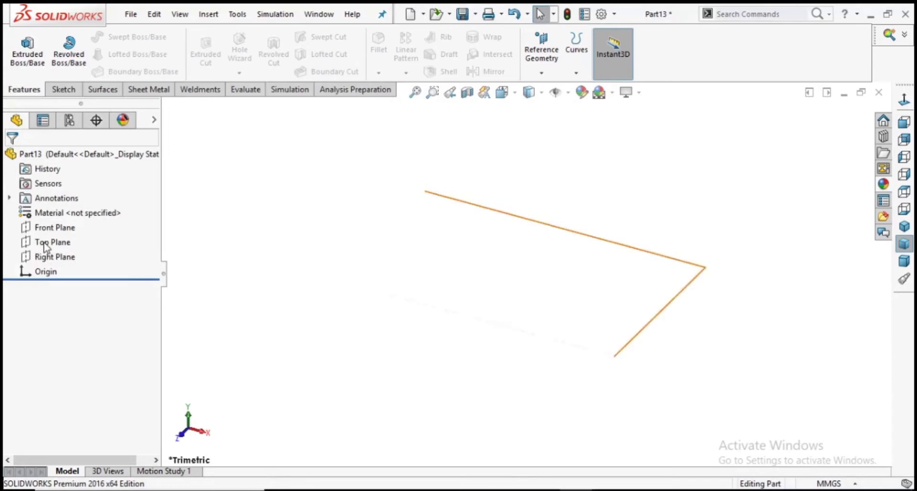
{"action": "left_click", "coordinate": [46, 246]}
Step: Sketch a center rectangle from the origin on the Top Plane
{"action": "left_click", "coordinate": [54, 225]}
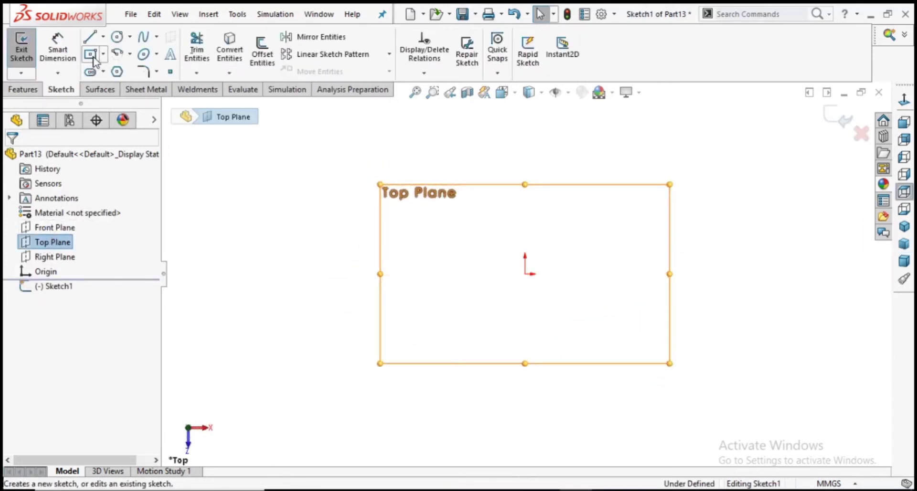
{"action": "left_click", "coordinate": [90, 54]}
{"action": "left_click", "coordinate": [525, 274]}
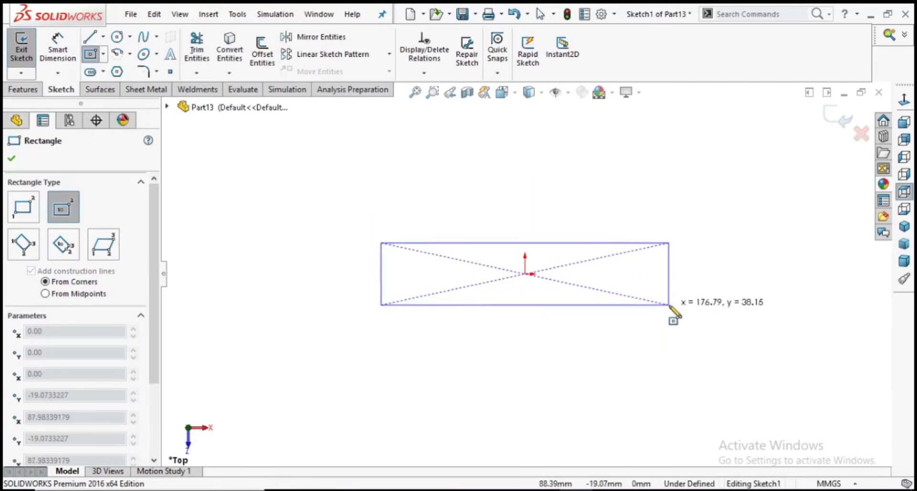
{"action": "left_click", "coordinate": [673, 308]}
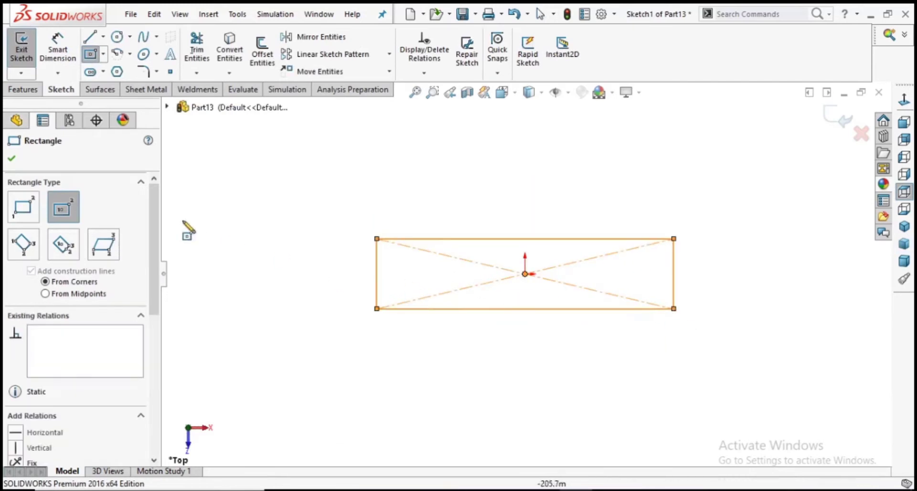
{"action": "left_click", "coordinate": [12, 158]}
Step: Dimension the rectangle's bottom edge to 98 mm
{"action": "left_click", "coordinate": [58, 50]}
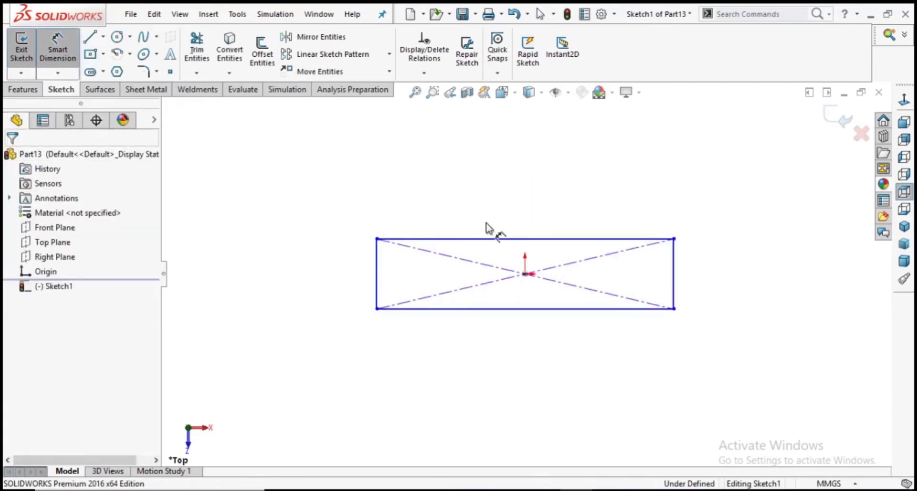
{"action": "left_click", "coordinate": [501, 309]}
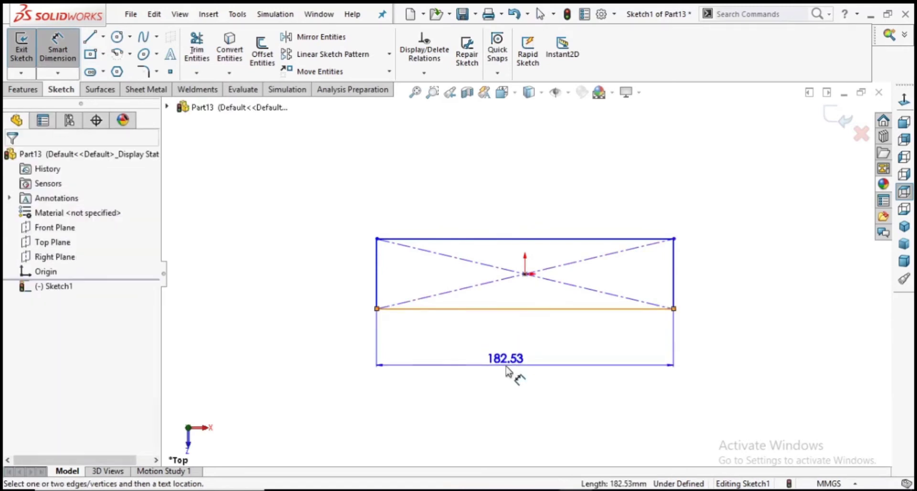
{"action": "left_click", "coordinate": [506, 370]}
{"action": "type", "text": "98"}
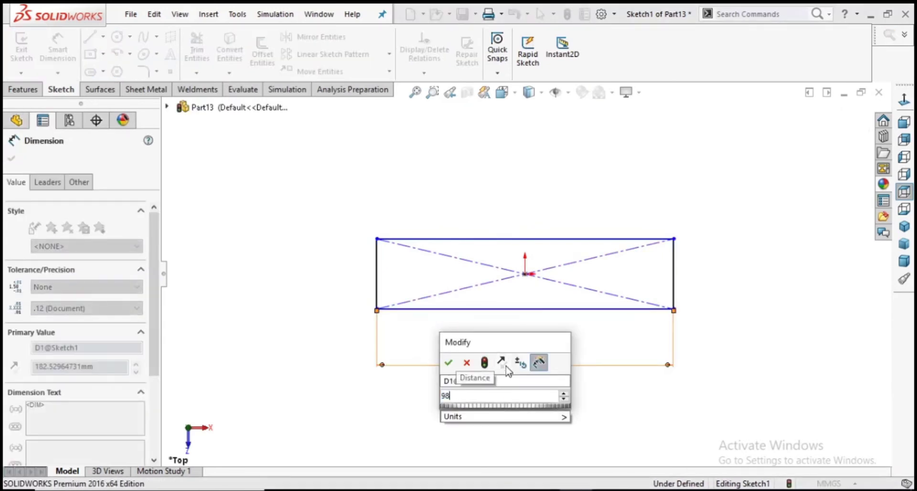
{"action": "key", "text": "Return"}
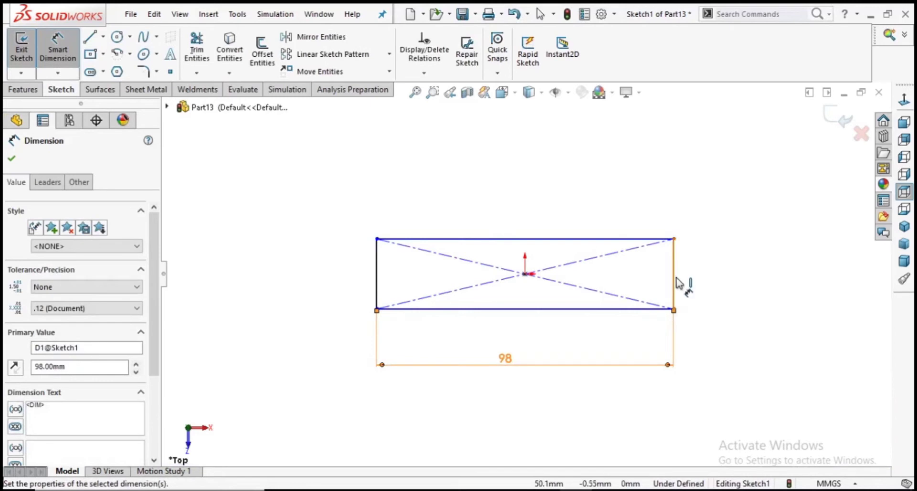
{"action": "key", "text": "alt+Tab"}
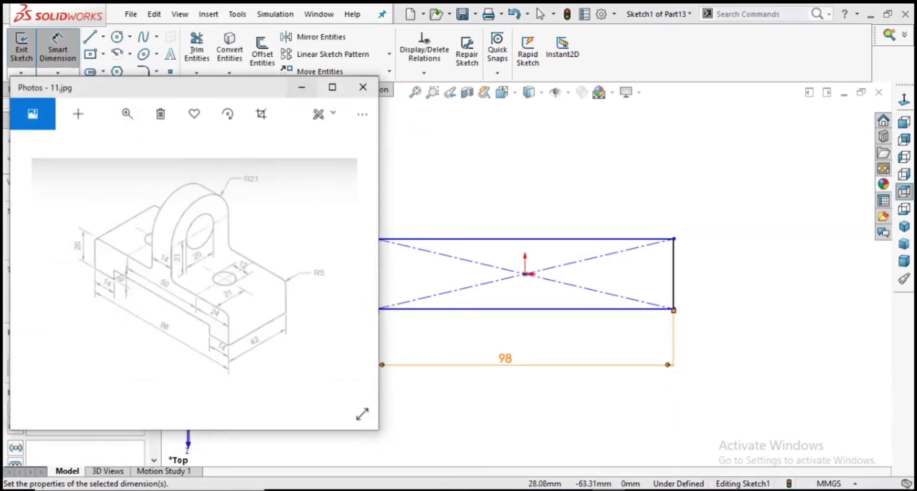
{"action": "key", "text": "alt+Tab"}
Step: Dimension the rectangle's right edge to 42 mm to fully define it
{"action": "left_click", "coordinate": [674, 298]}
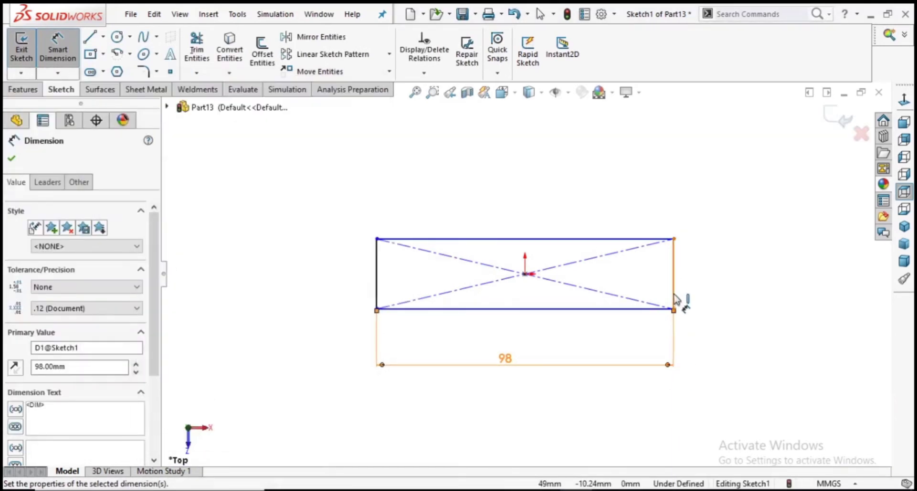
{"action": "left_click", "coordinate": [706, 297]}
{"action": "left_click", "coordinate": [706, 296]}
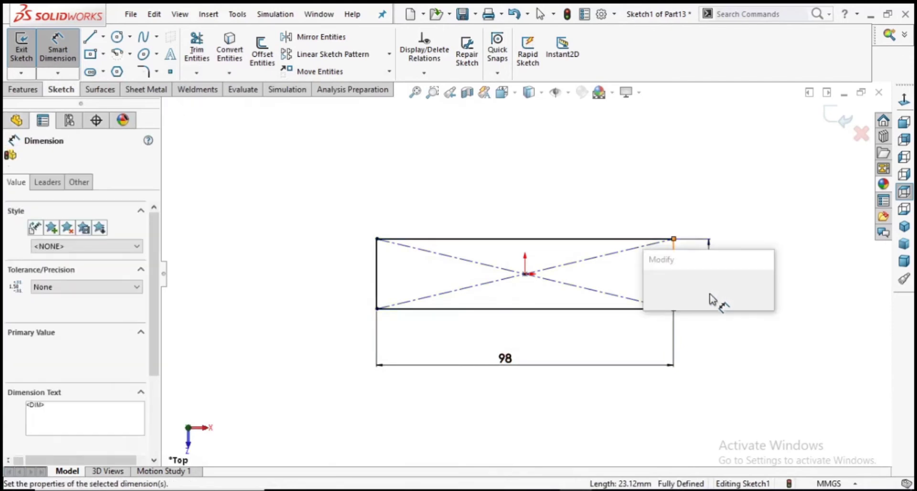
{"action": "type", "text": "42"}
{"action": "key", "text": "Return"}
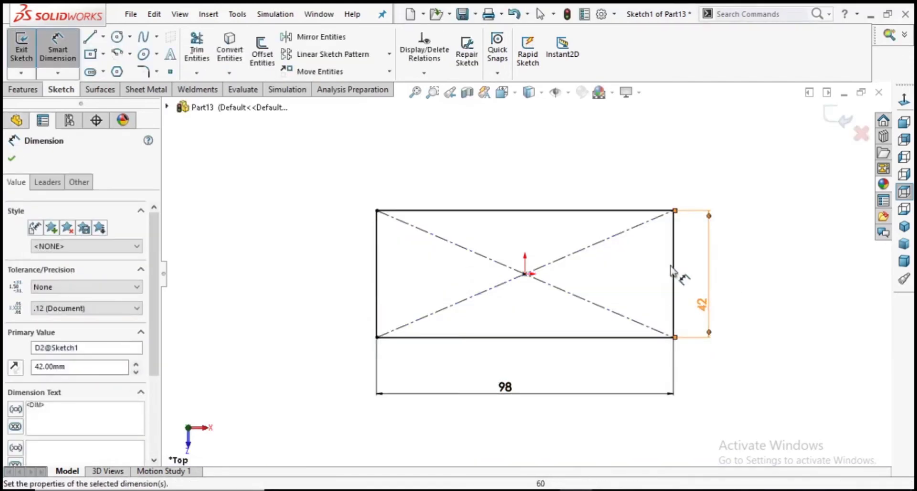
{"action": "left_click", "coordinate": [11, 159]}
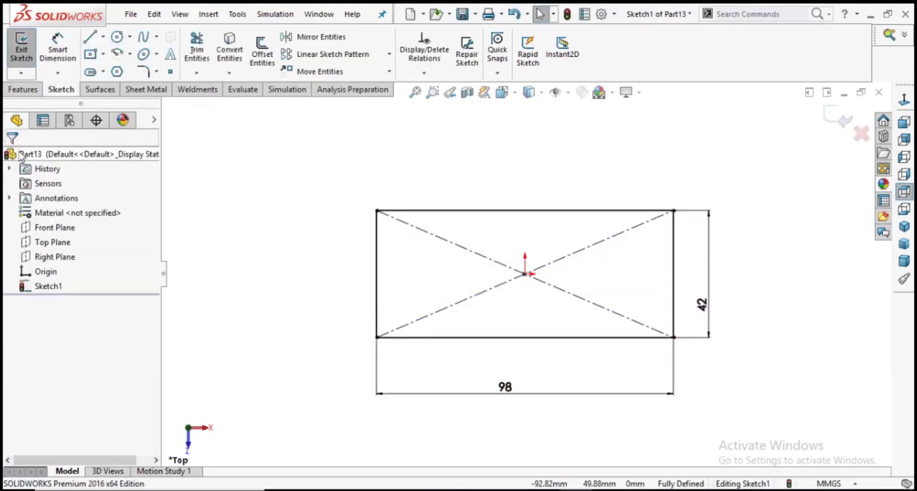
{"action": "left_click", "coordinate": [24, 91]}
{"action": "left_click", "coordinate": [32, 65]}
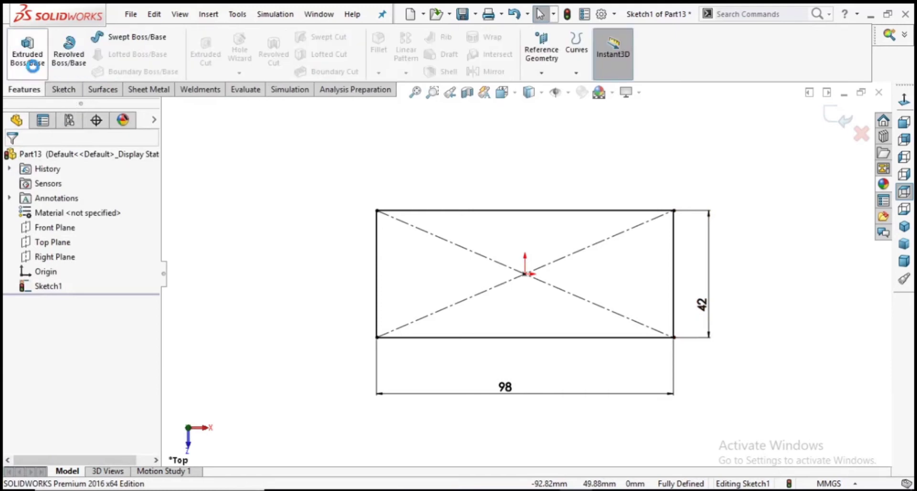
Step: Extrude the 98 × 42 rectangle 20 mm Blind to form the base block
{"action": "left_click", "coordinate": [29, 62]}
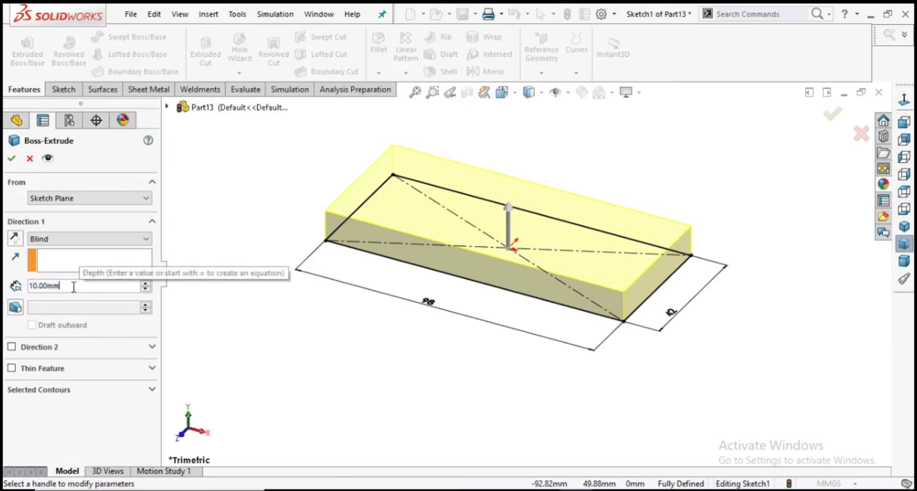
{"action": "scroll", "coordinate": [74, 286], "scroll_direction": "up", "scroll_amount": 1}
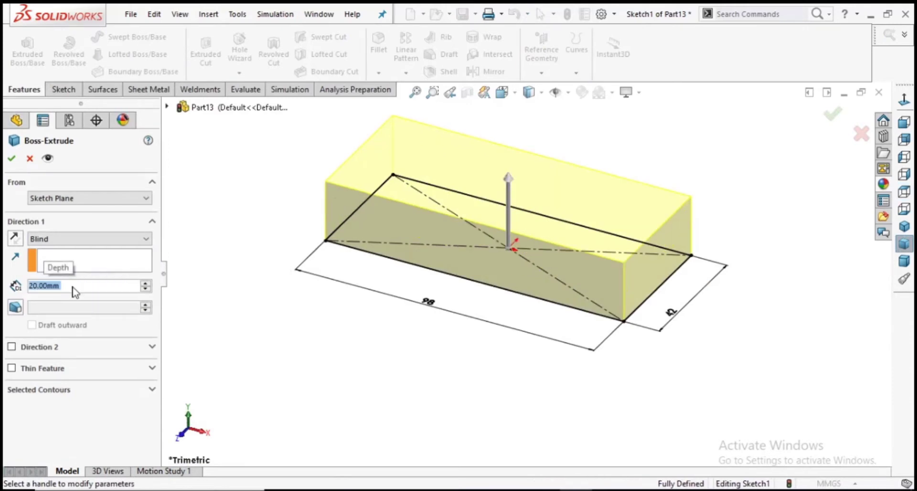
{"action": "left_click", "coordinate": [11, 158]}
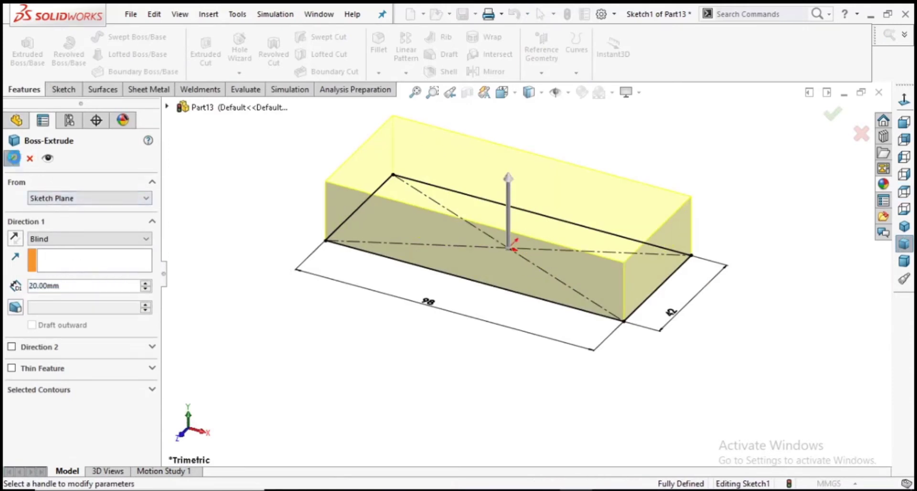
{"action": "left_click", "coordinate": [497, 375]}
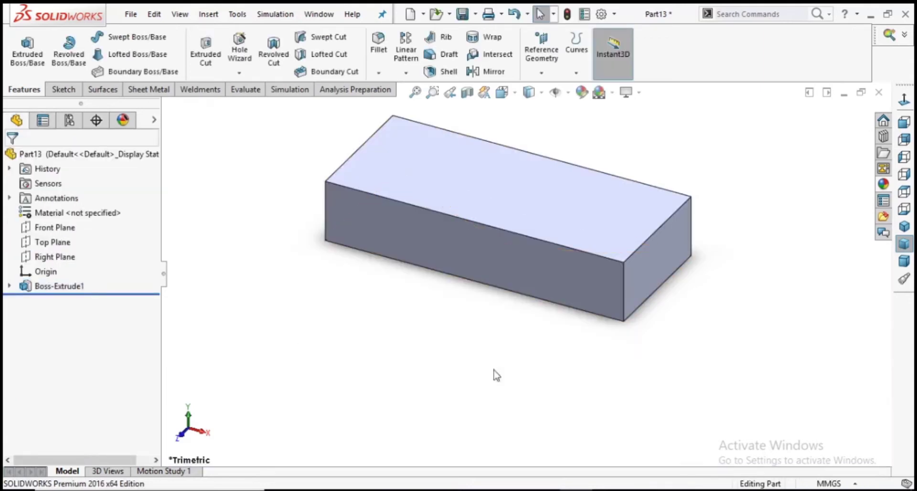
{"action": "key", "text": "alt+Tab"}
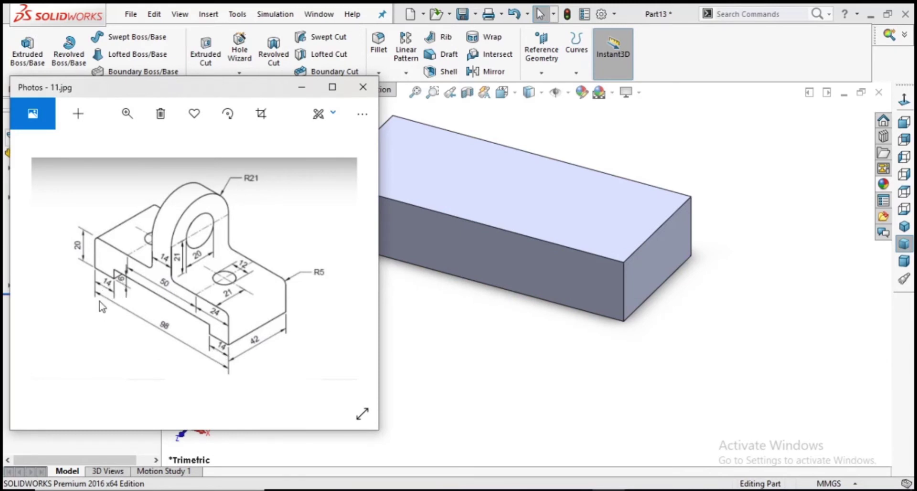
{"action": "left_click", "coordinate": [302, 88]}
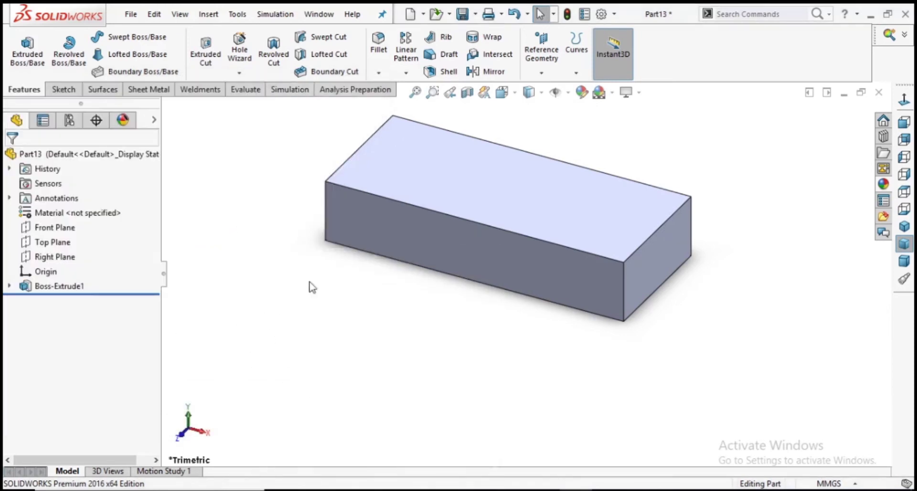
{"action": "left_click", "coordinate": [422, 248]}
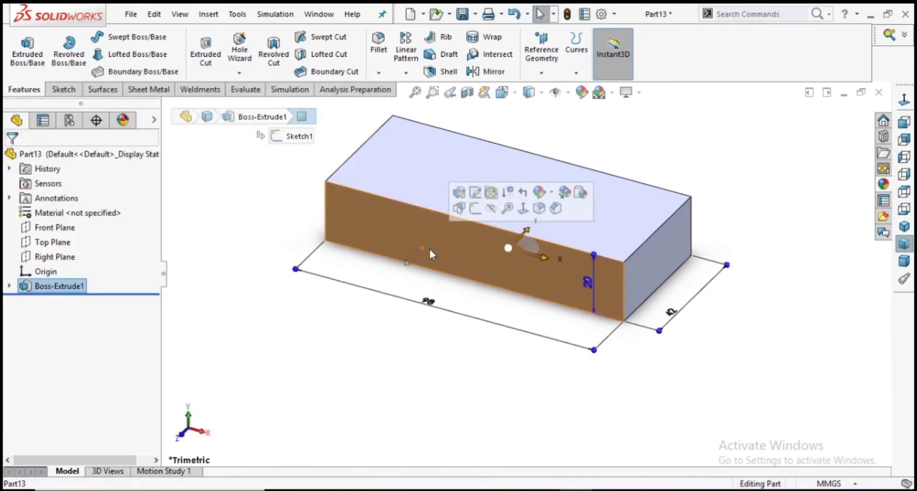
Step: Sketch a corner rectangle on the block's front face along its bottom edge
{"action": "left_click", "coordinate": [474, 208]}
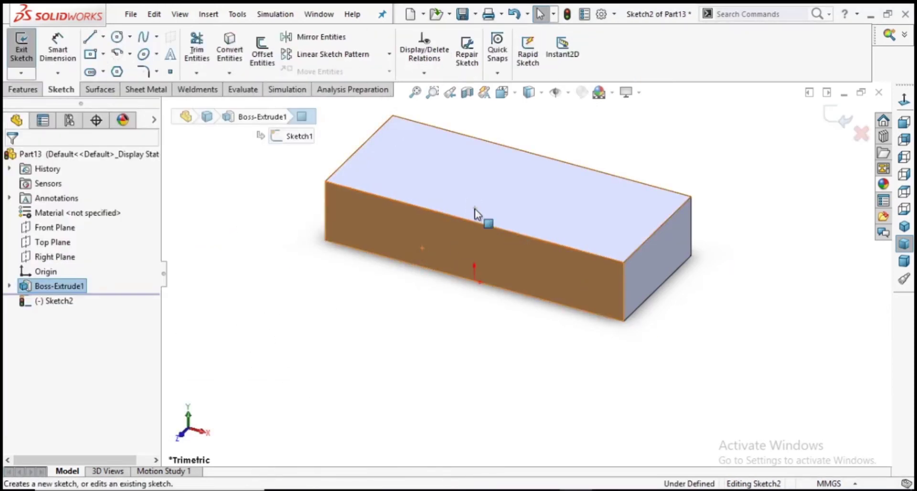
{"action": "left_click", "coordinate": [905, 102]}
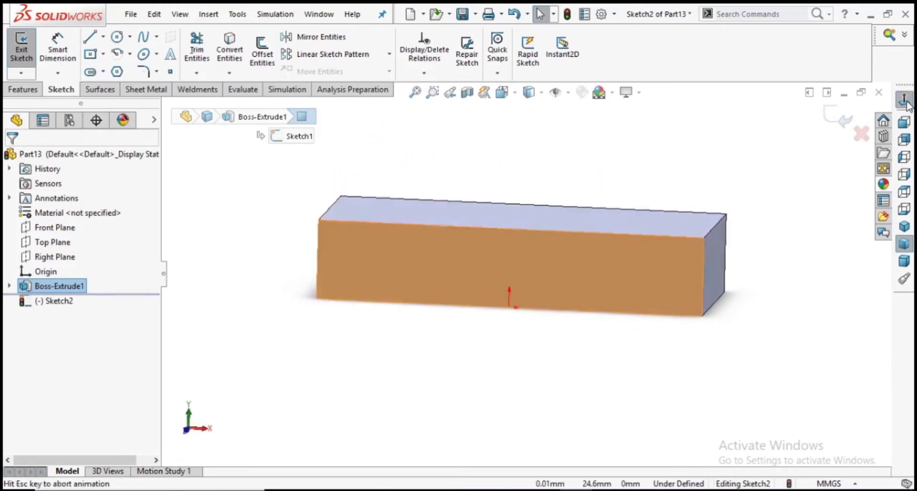
{"action": "left_click", "coordinate": [297, 194]}
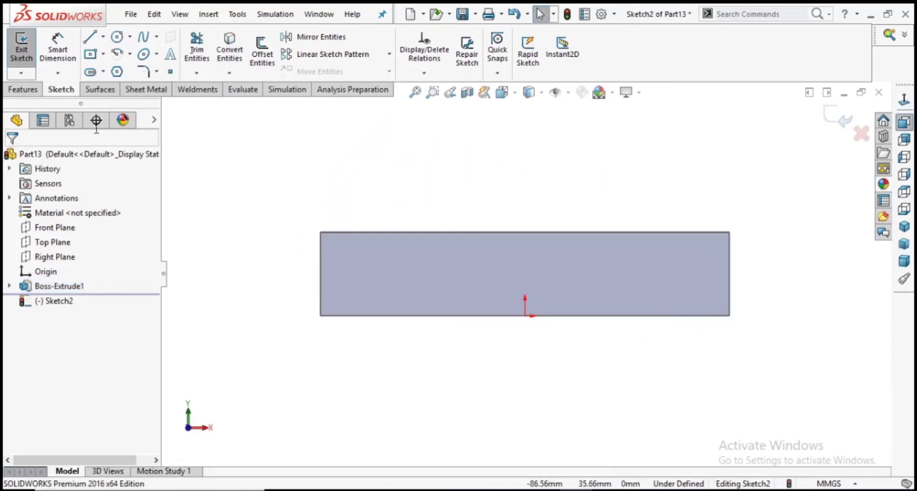
{"action": "left_click", "coordinate": [102, 57]}
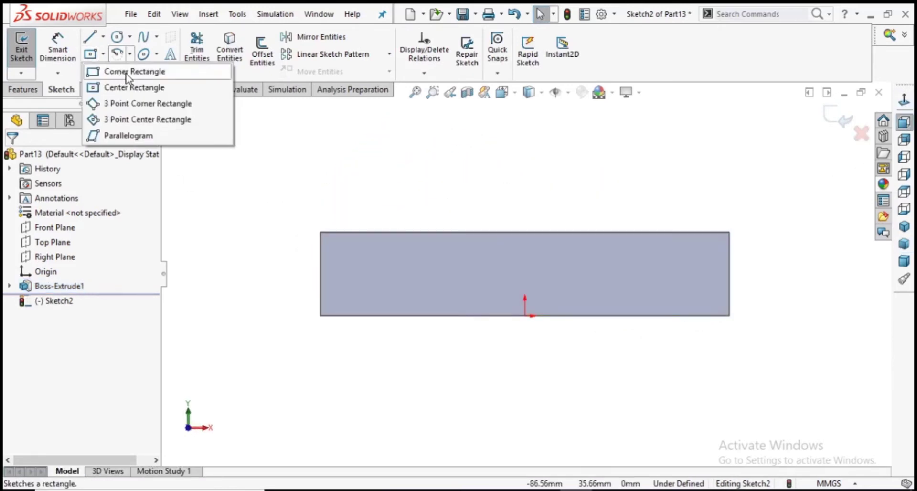
{"action": "left_click", "coordinate": [127, 73]}
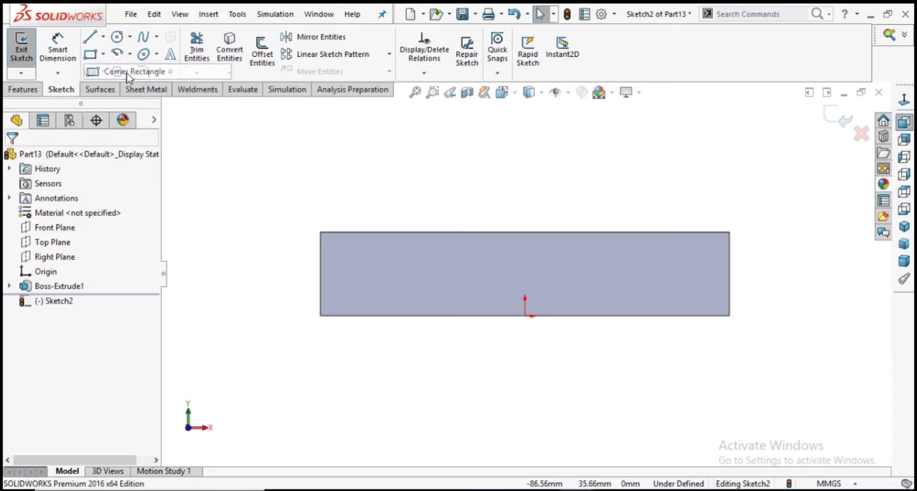
{"action": "left_click", "coordinate": [391, 315]}
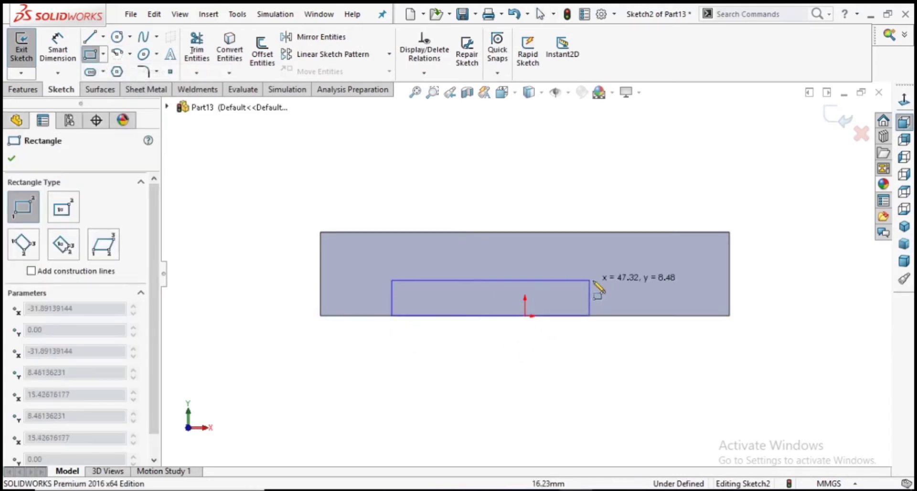
{"action": "left_click", "coordinate": [658, 284]}
{"action": "right_click", "coordinate": [399, 364]}
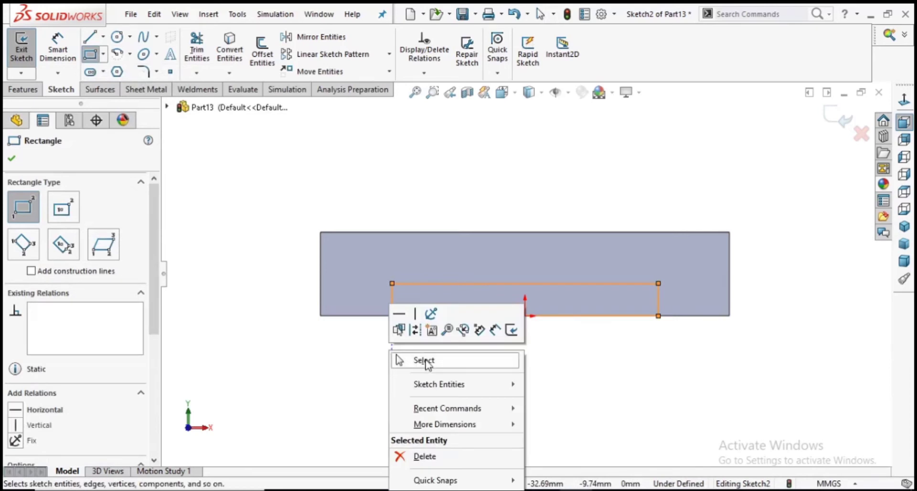
{"action": "left_click", "coordinate": [420, 362]}
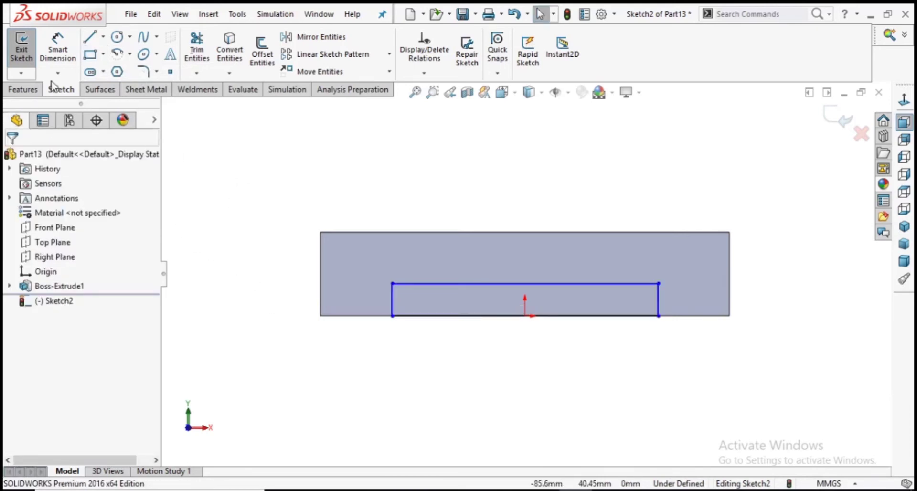
Step: Dimension the notch 14 mm in from both the right and left ends of the base
{"action": "left_click", "coordinate": [57, 48]}
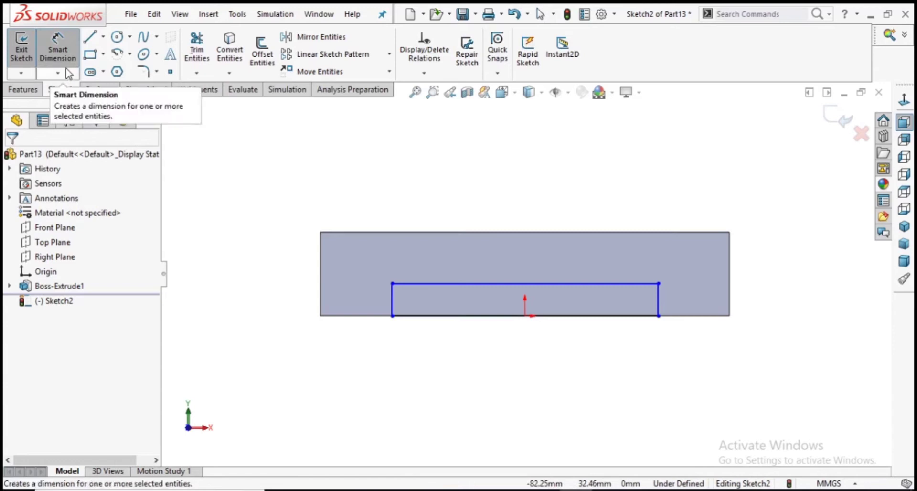
{"action": "left_click", "coordinate": [57, 57]}
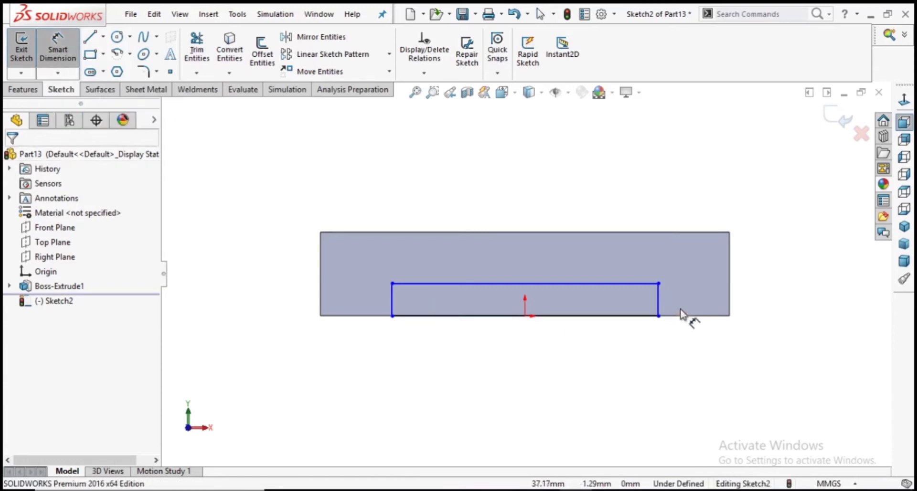
{"action": "left_click", "coordinate": [658, 301]}
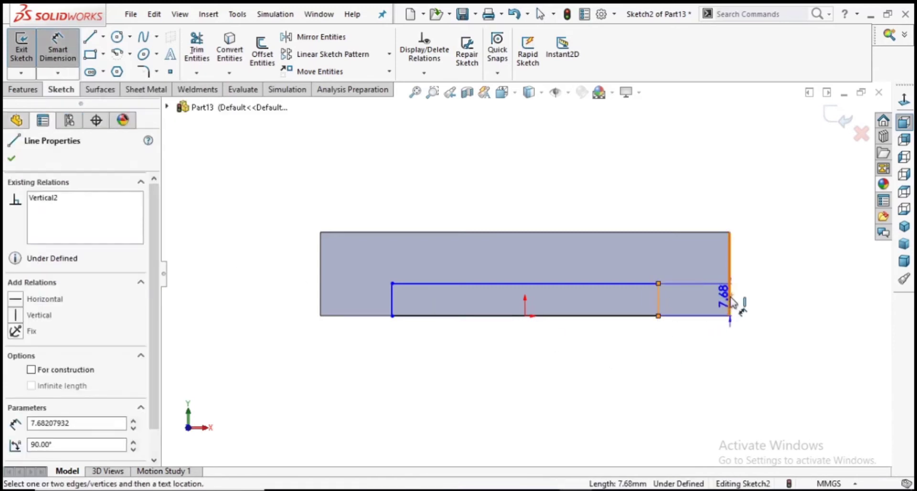
{"action": "left_click", "coordinate": [731, 301]}
{"action": "left_click", "coordinate": [702, 366]}
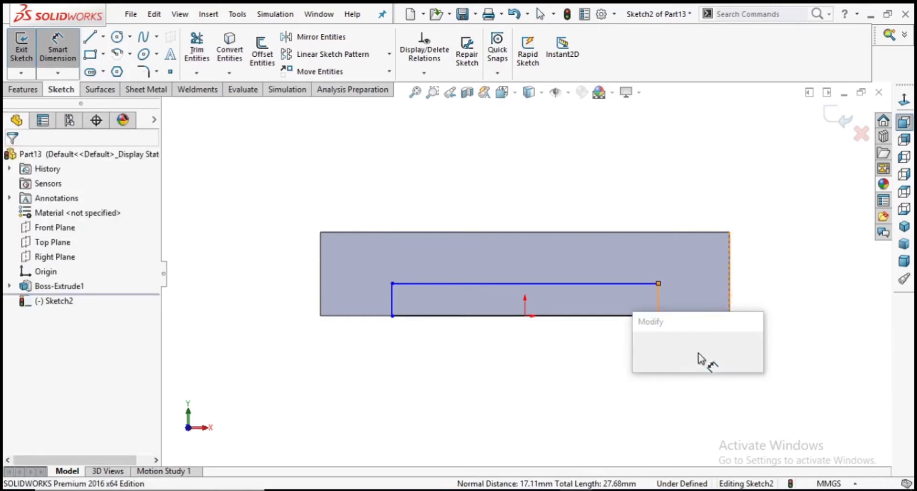
{"action": "type", "text": "14"}
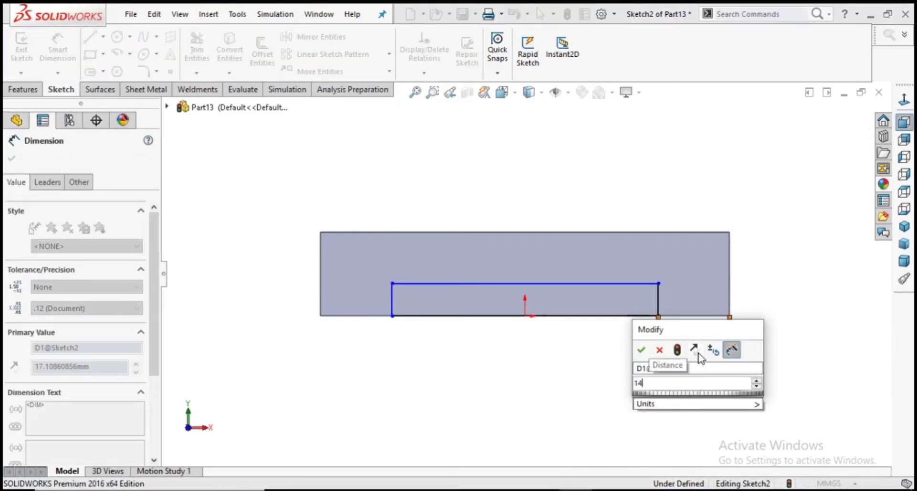
{"action": "key", "text": "Return"}
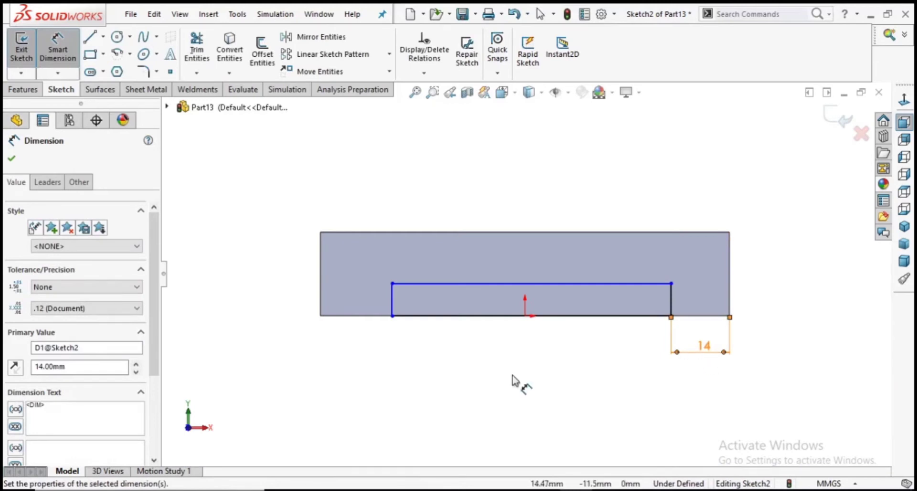
{"action": "left_click", "coordinate": [392, 308]}
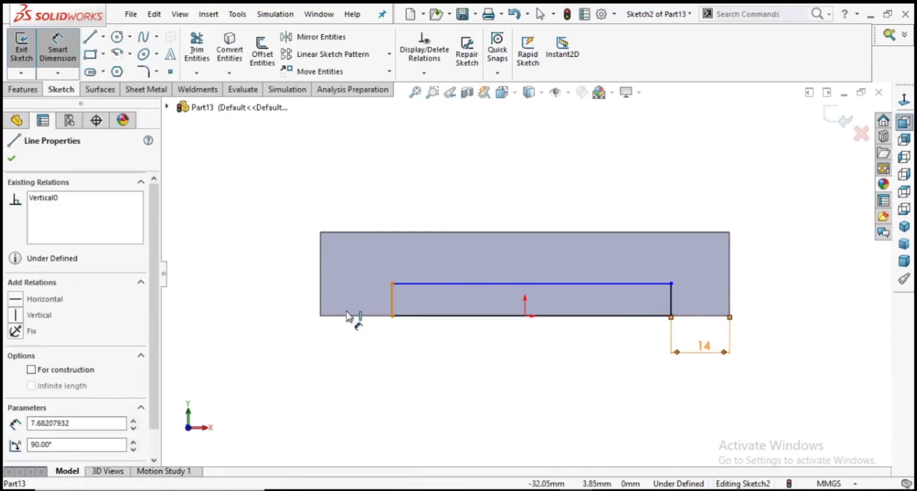
{"action": "left_click", "coordinate": [321, 303]}
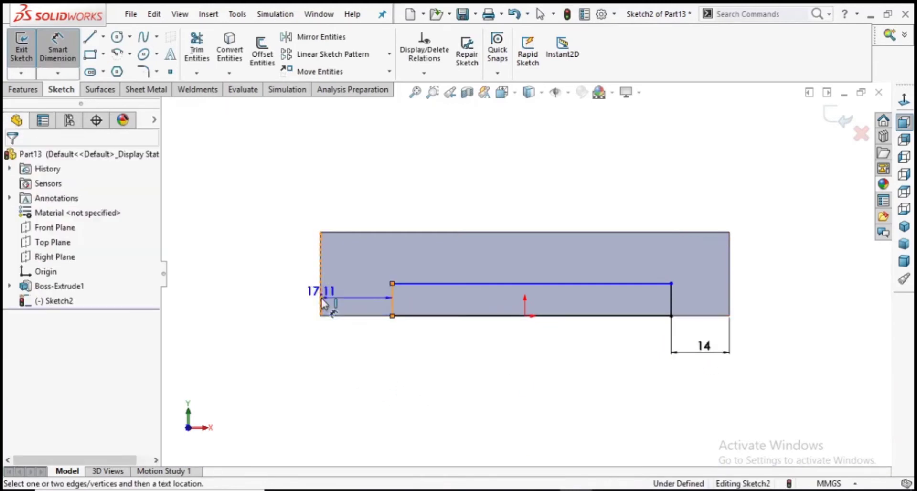
{"action": "left_click", "coordinate": [348, 345]}
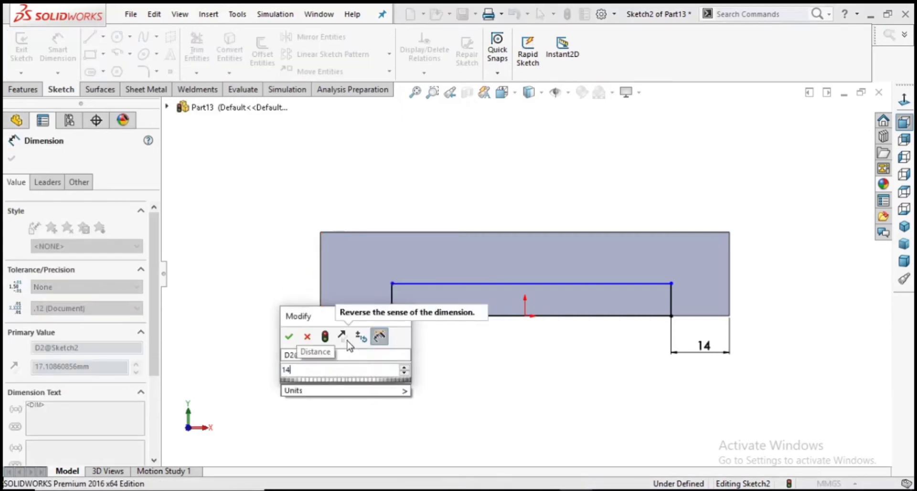
{"action": "key", "text": "Return"}
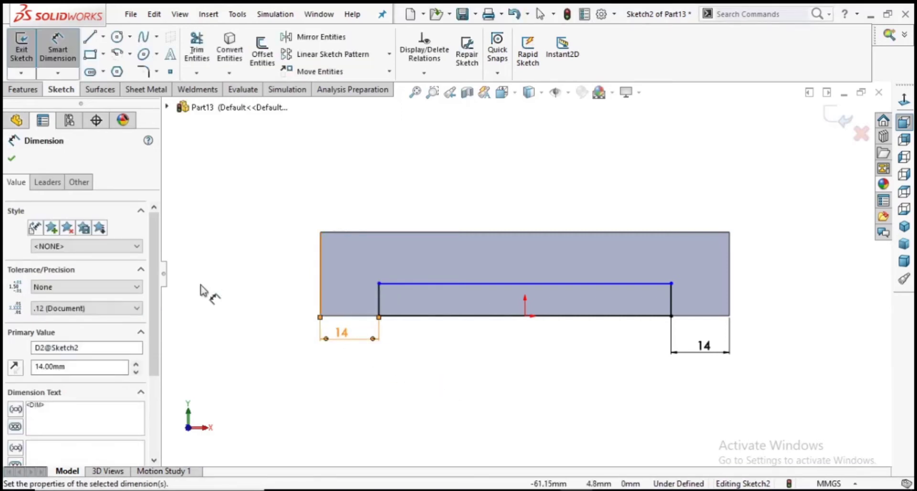
Step: Set the notch rectangle's height to 6 mm
{"action": "left_click", "coordinate": [379, 300]}
{"action": "left_click", "coordinate": [285, 299]}
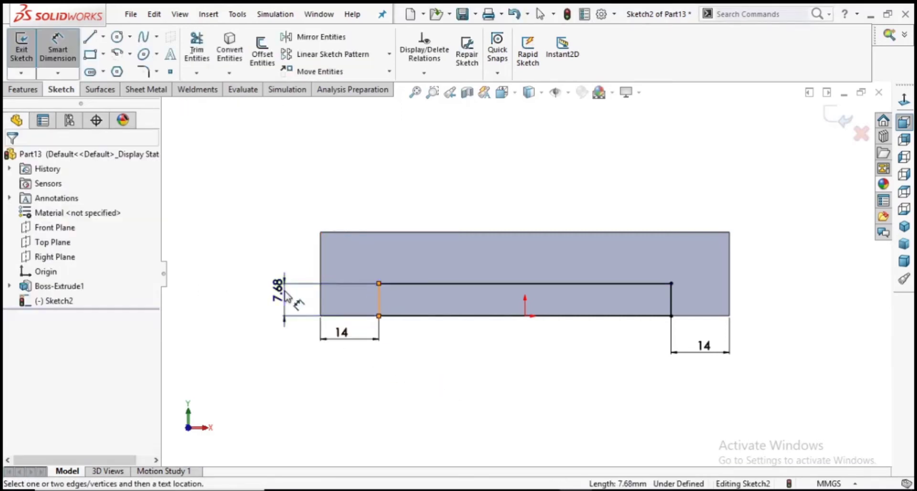
{"action": "type", "text": "6"}
{"action": "key", "text": "Return"}
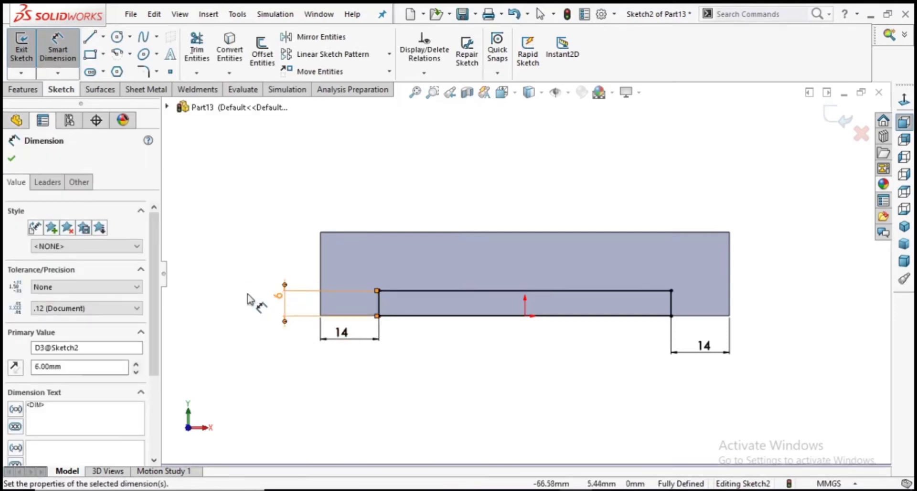
{"action": "left_click", "coordinate": [12, 160]}
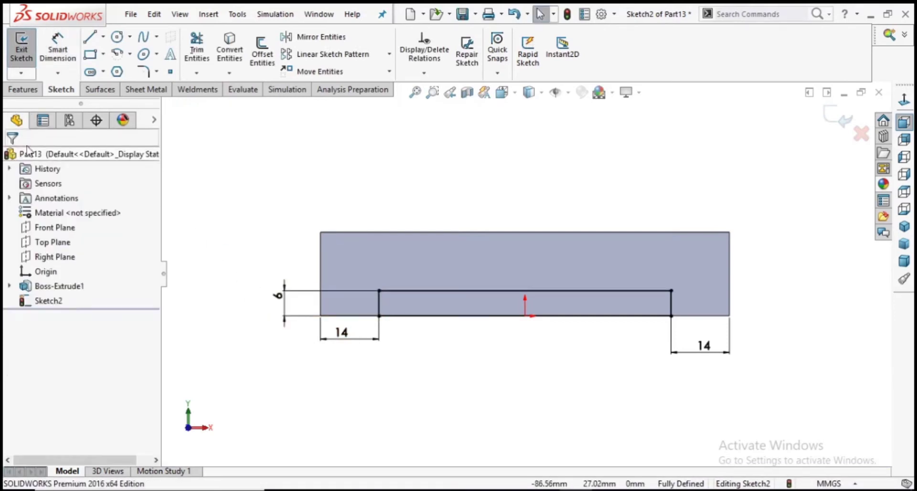
{"action": "left_click", "coordinate": [21, 91]}
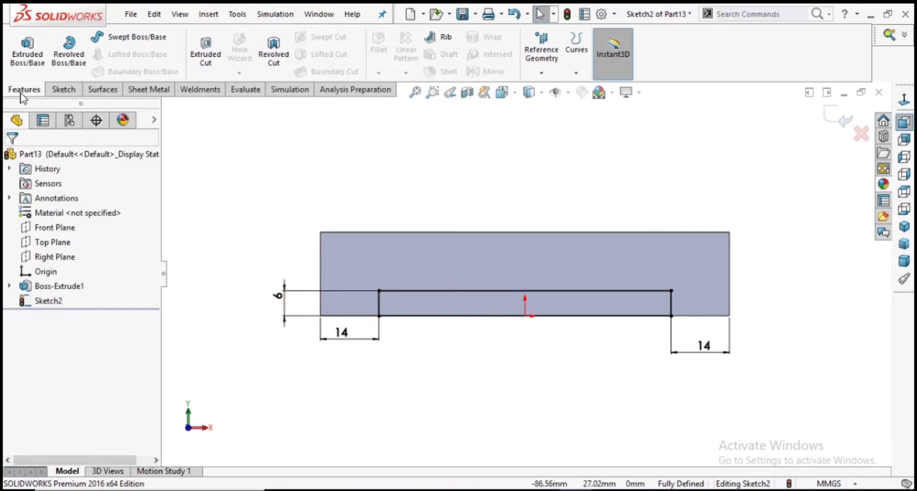
Step: Cut the notch sketch Through All to form the slot under the base
{"action": "left_click", "coordinate": [206, 56]}
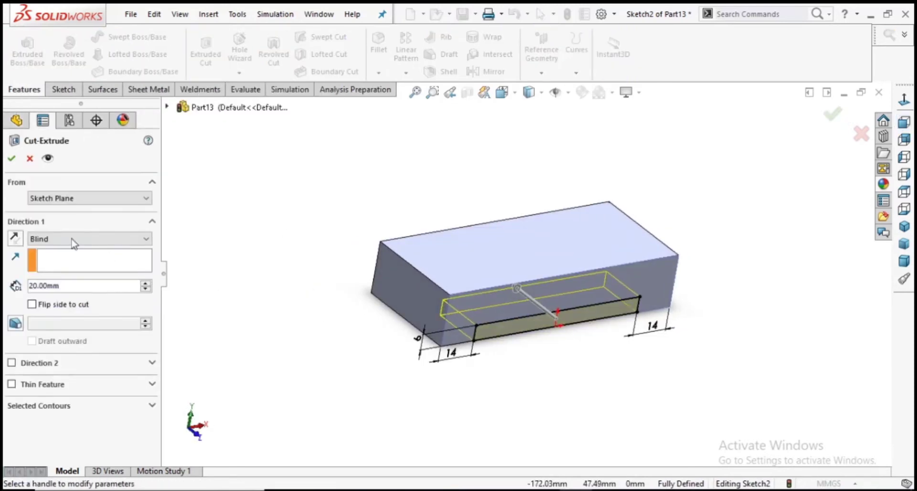
{"action": "left_click", "coordinate": [44, 239]}
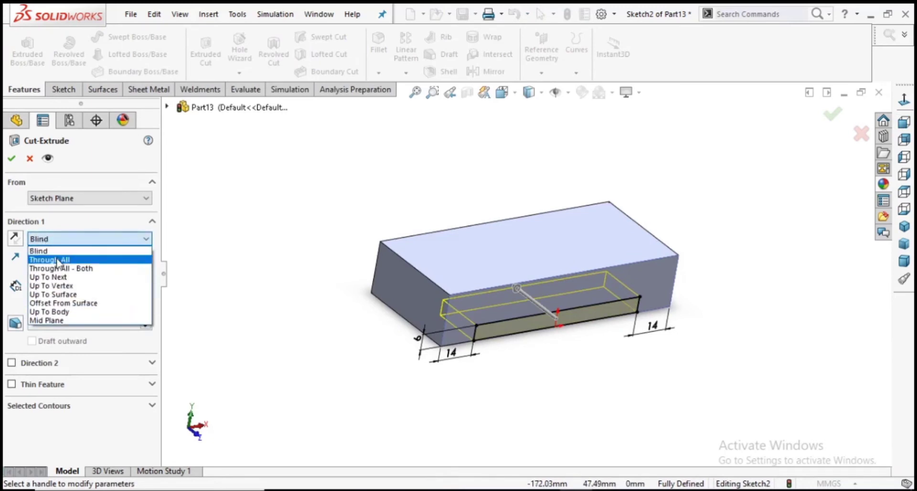
{"action": "left_click", "coordinate": [58, 261]}
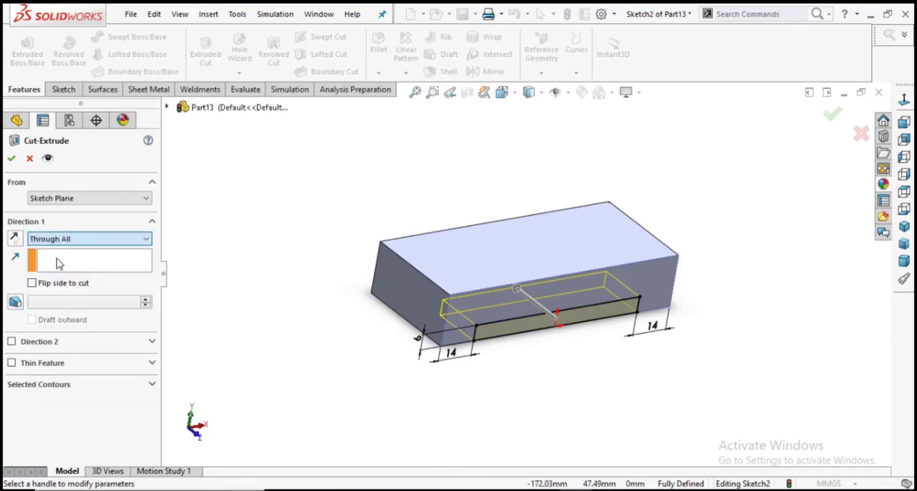
{"action": "left_click", "coordinate": [12, 159]}
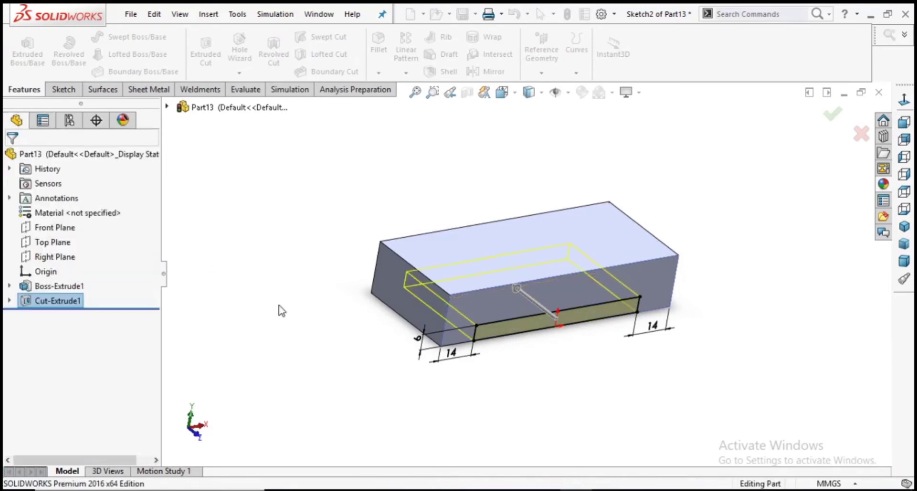
{"action": "mouse_move", "coordinate": [317, 341]}
{"action": "middle_mouse_down"}
{"action": "mouse_move", "coordinate": [304, 270]}
{"action": "mouse_move", "coordinate": [292, 271]}
{"action": "middle_mouse_up"}
{"action": "mouse_move", "coordinate": [514, 359]}
{"action": "middle_mouse_down"}
{"action": "mouse_move", "coordinate": [481, 344]}
{"action": "mouse_move", "coordinate": [483, 369]}
{"action": "middle_mouse_up"}
{"action": "key", "text": "alt+Tab"}
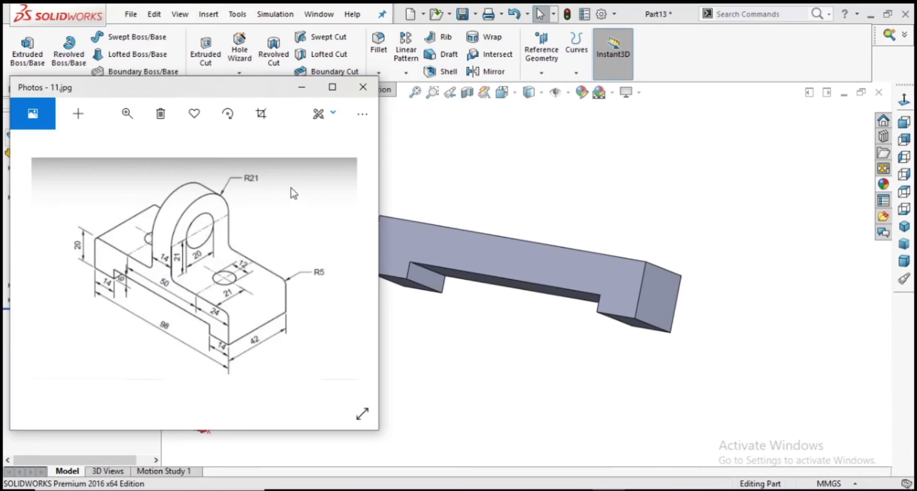
{"action": "left_click", "coordinate": [301, 87]}
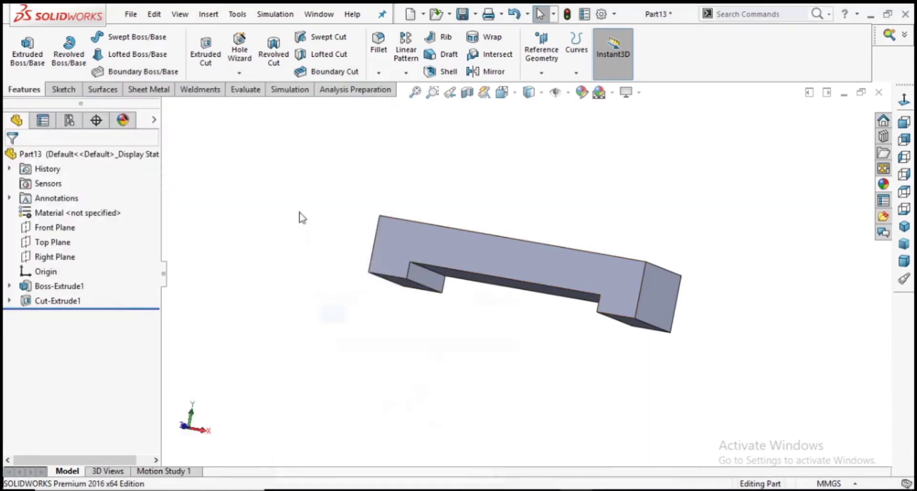
Step: On the Right Plane, sketch a corner rectangle standing on the base's top edge
{"action": "middle_click_drag", "start_coordinate": [454, 358], "coordinate": [432, 376]}
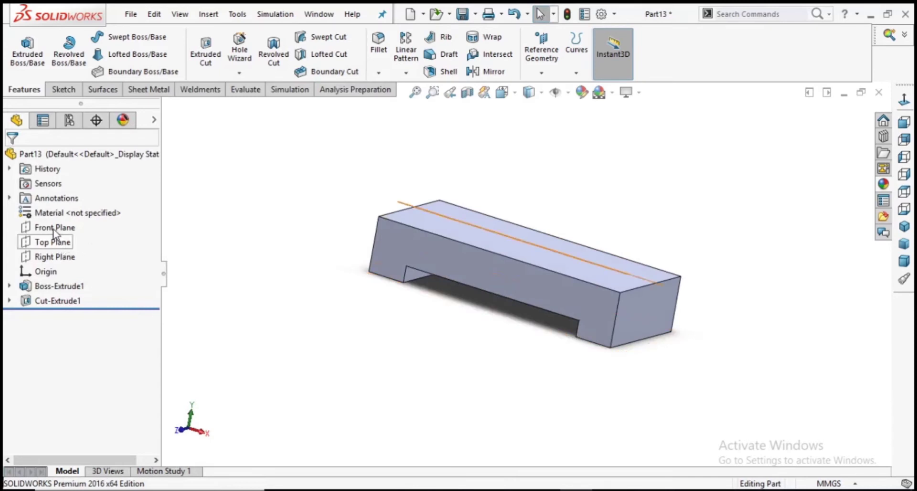
{"action": "left_click", "coordinate": [53, 258]}
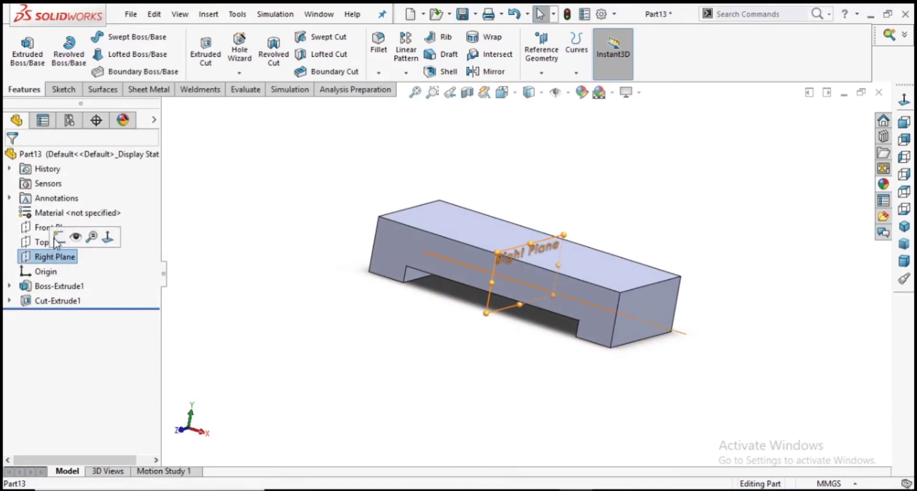
{"action": "left_click", "coordinate": [57, 239]}
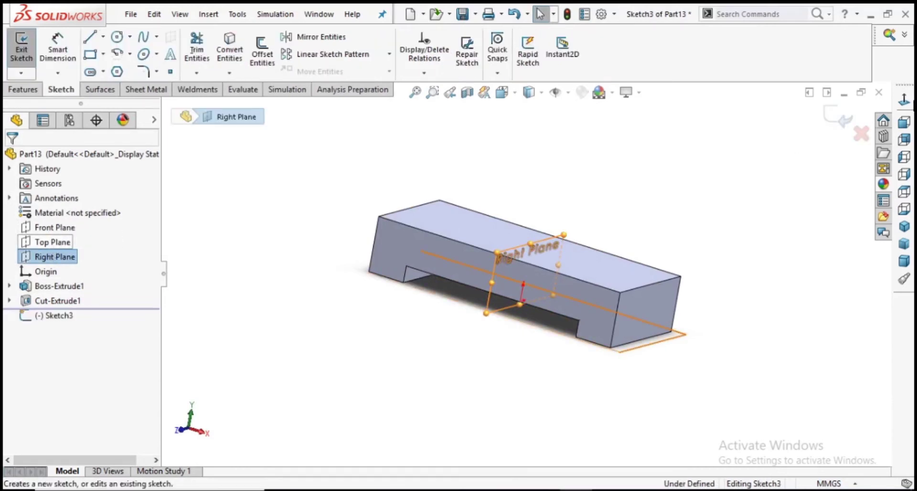
{"action": "left_click", "coordinate": [904, 102]}
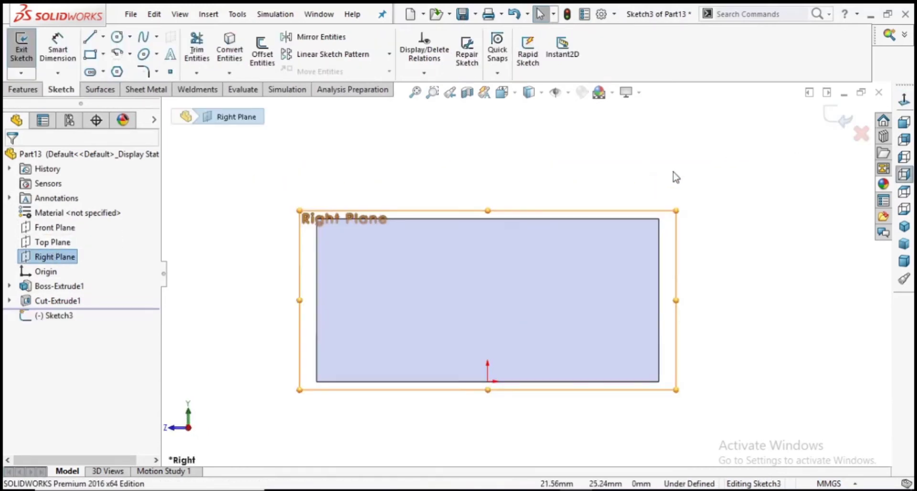
{"action": "left_click", "coordinate": [104, 54]}
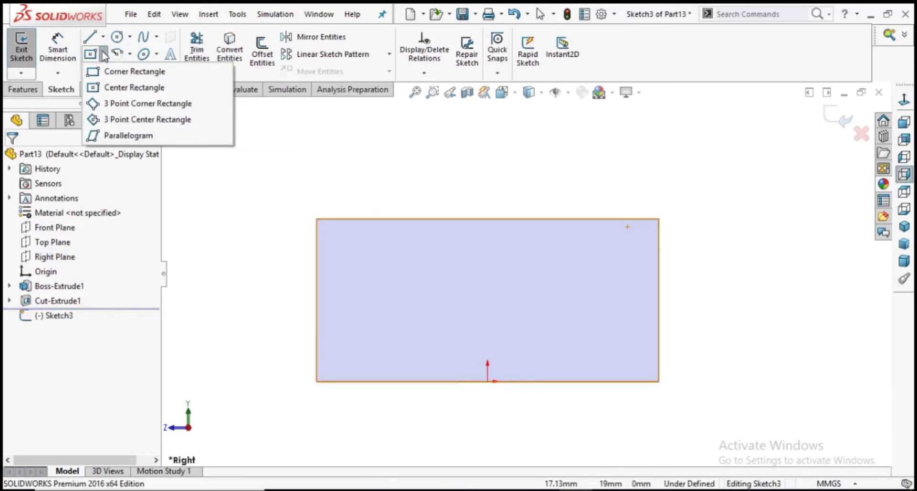
{"action": "left_click", "coordinate": [122, 71]}
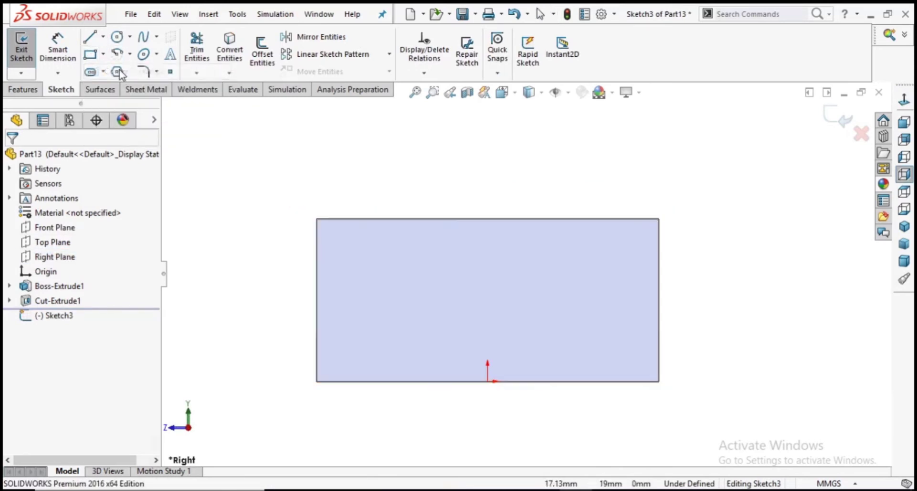
{"action": "left_click", "coordinate": [317, 219]}
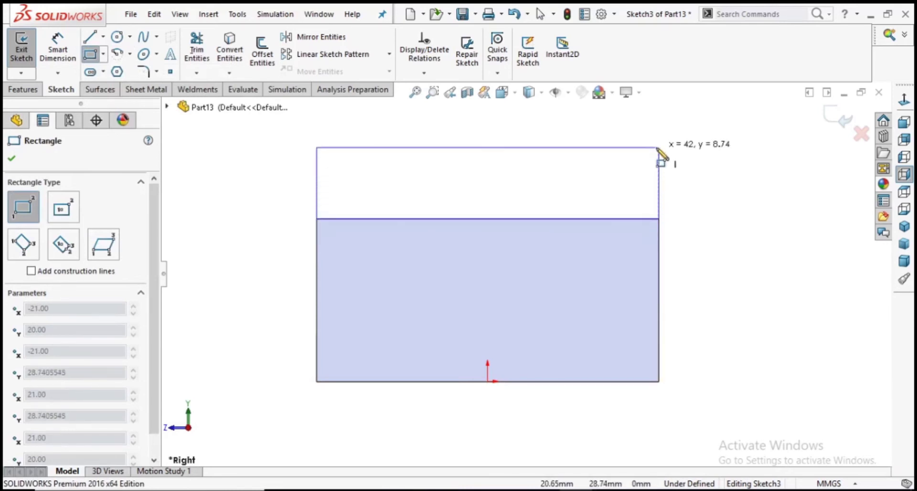
{"action": "left_click", "coordinate": [659, 129]}
{"action": "right_click", "coordinate": [706, 135]}
{"action": "left_click", "coordinate": [737, 144]}
{"action": "scroll", "coordinate": [723, 213], "scroll_direction": "up", "scroll_amount": 3}
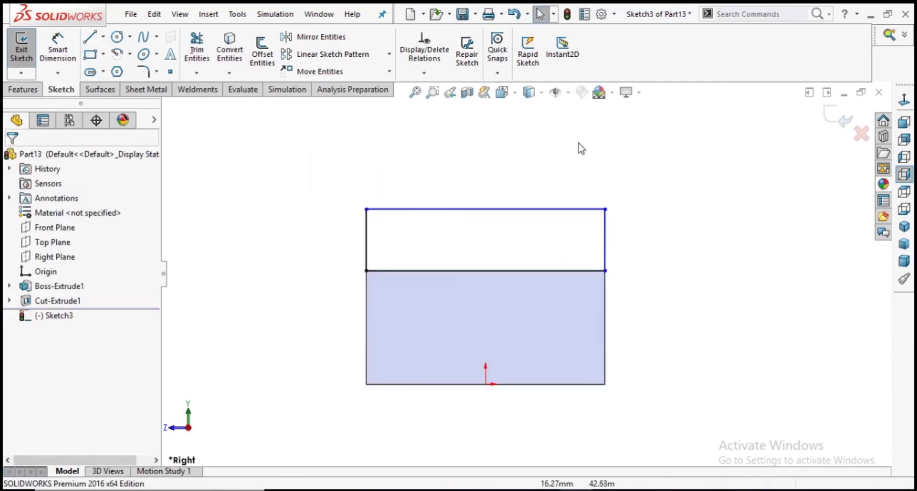
Step: Dimension the rectangle's right edge to a 42 mm height
{"action": "left_click", "coordinate": [58, 48]}
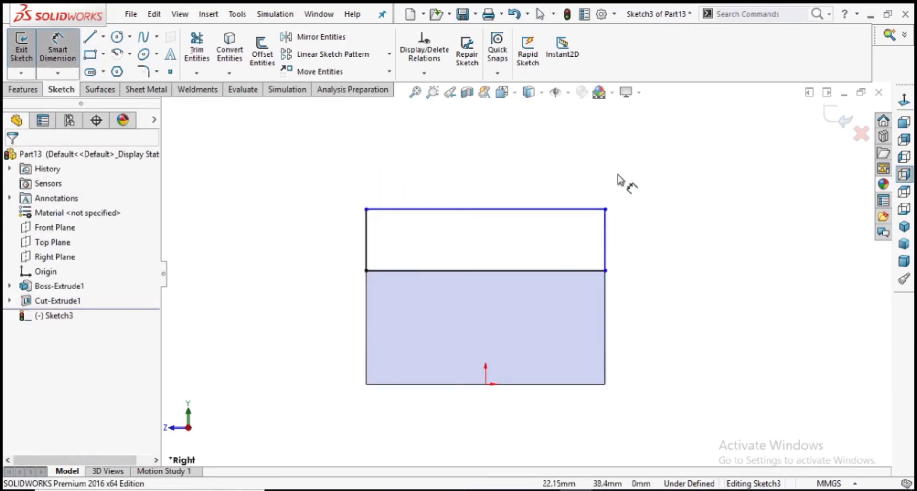
{"action": "left_click", "coordinate": [606, 232]}
{"action": "left_click", "coordinate": [666, 229]}
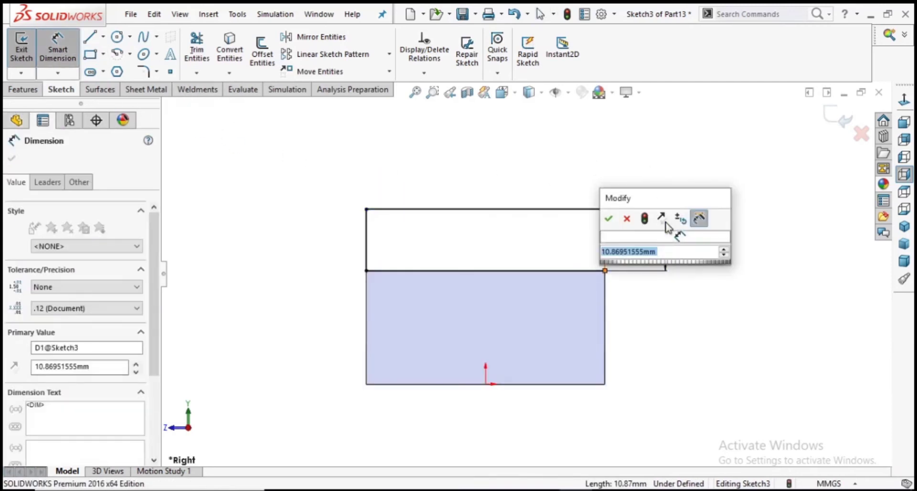
{"action": "type", "text": "42"}
{"action": "key", "text": "Return"}
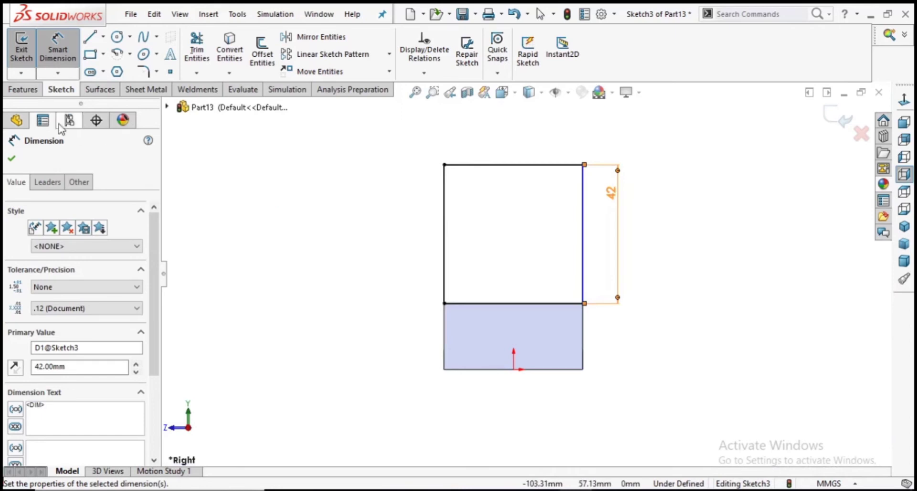
{"action": "left_click", "coordinate": [23, 89]}
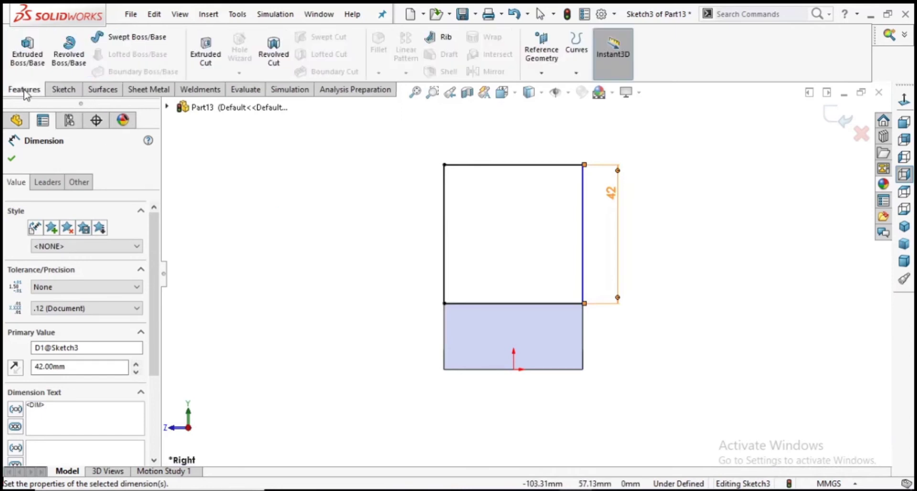
Step: Extrude the 42 mm rectangle Mid Plane to 14 mm thick, forming the upright
{"action": "left_click", "coordinate": [27, 58]}
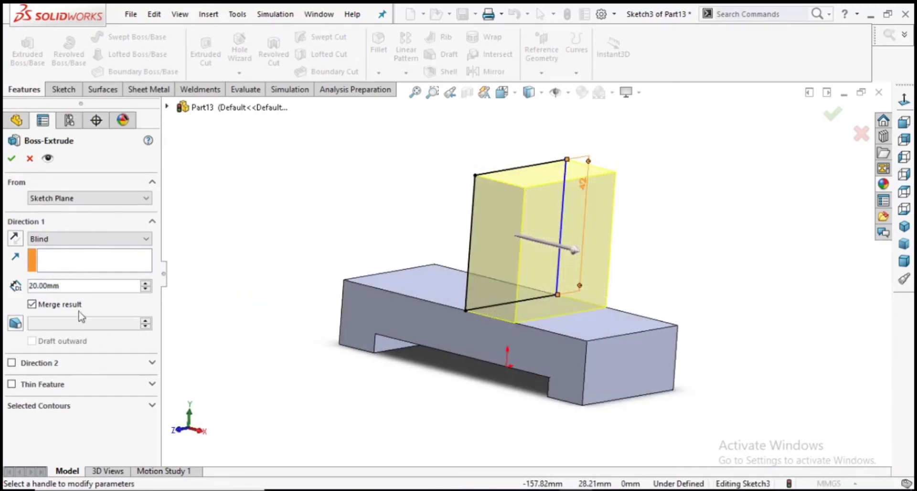
{"action": "left_click", "coordinate": [56, 236]}
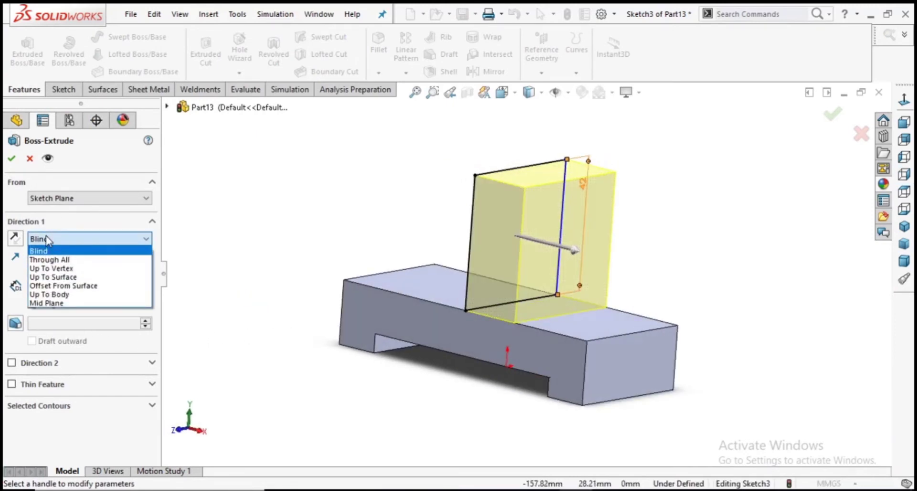
{"action": "left_click", "coordinate": [74, 305]}
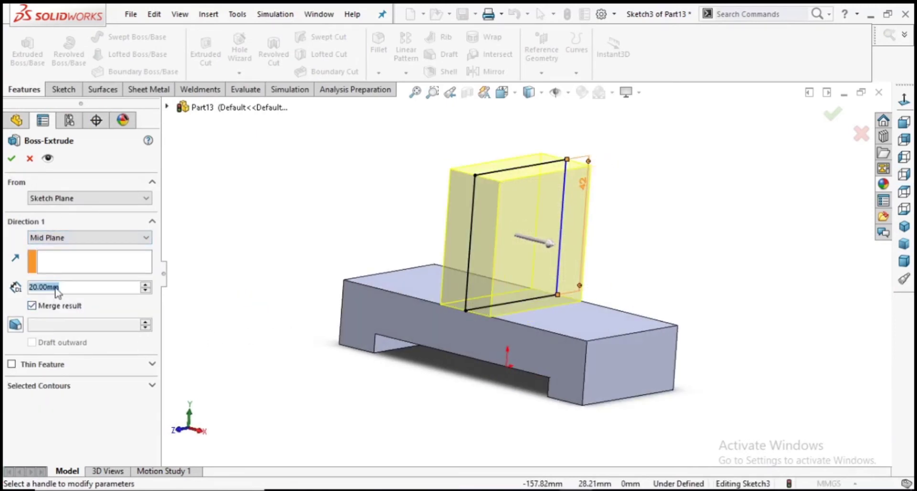
{"action": "type", "text": "14"}
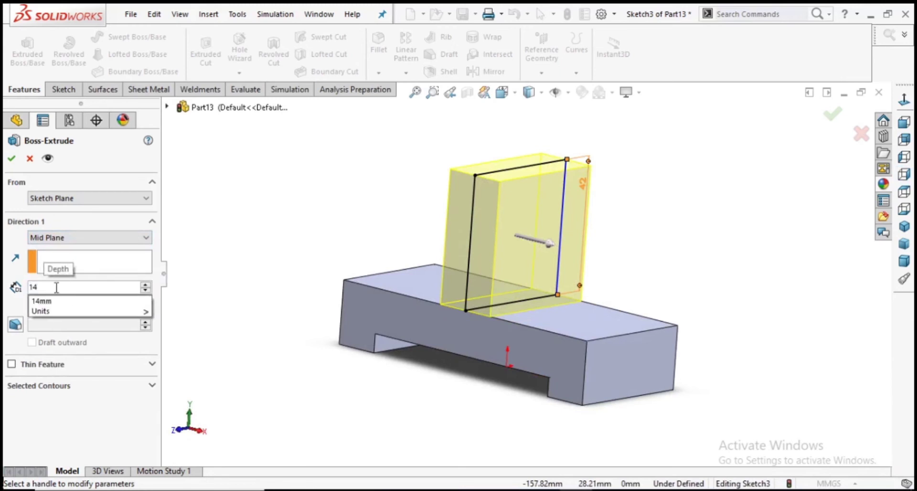
{"action": "key", "text": "Return"}
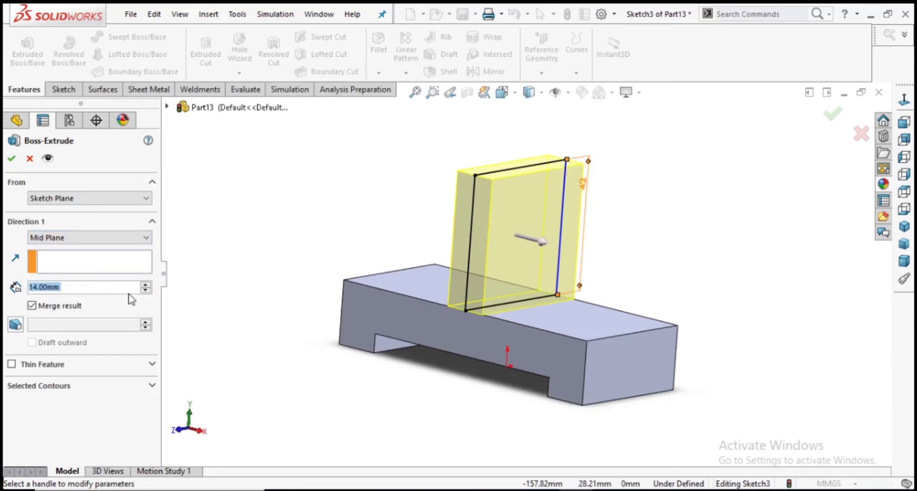
{"action": "left_click", "coordinate": [10, 161]}
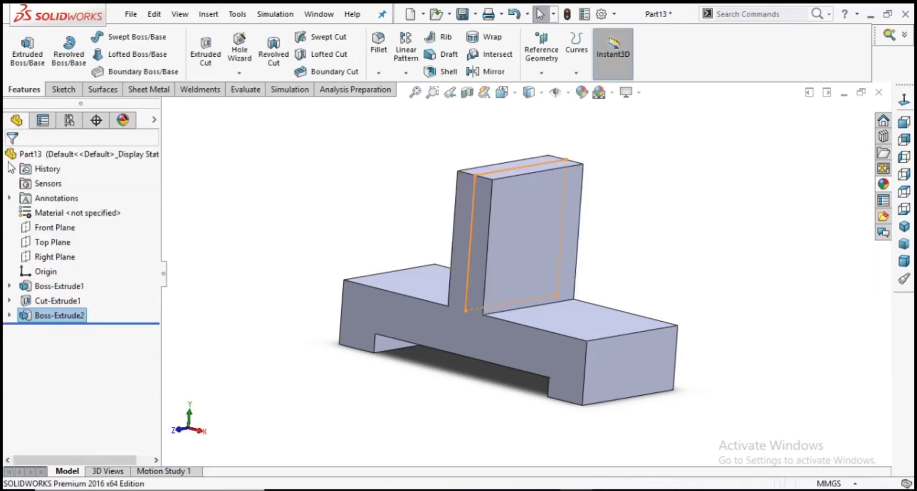
{"action": "left_click", "coordinate": [308, 210]}
Step: Apply a full round fillet using the upright's front, top and back faces
{"action": "middle_click_drag", "start_coordinate": [297, 193], "coordinate": [308, 270]}
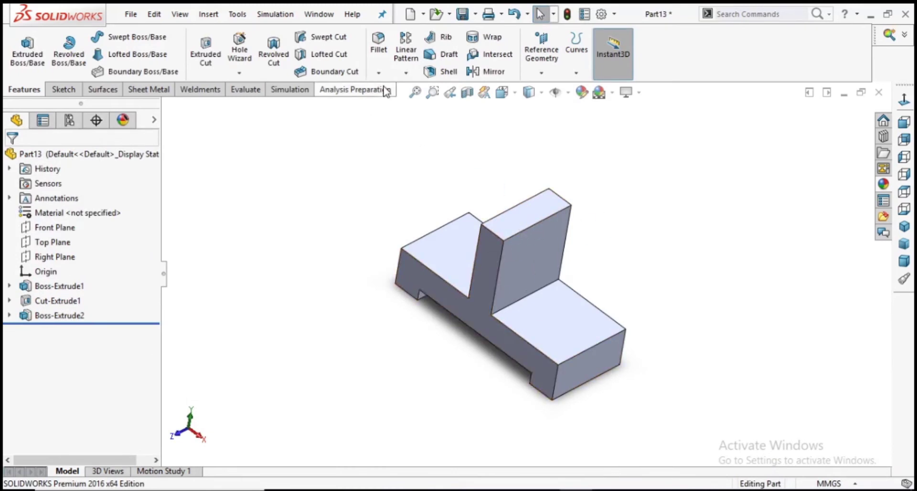
{"action": "left_click", "coordinate": [380, 50]}
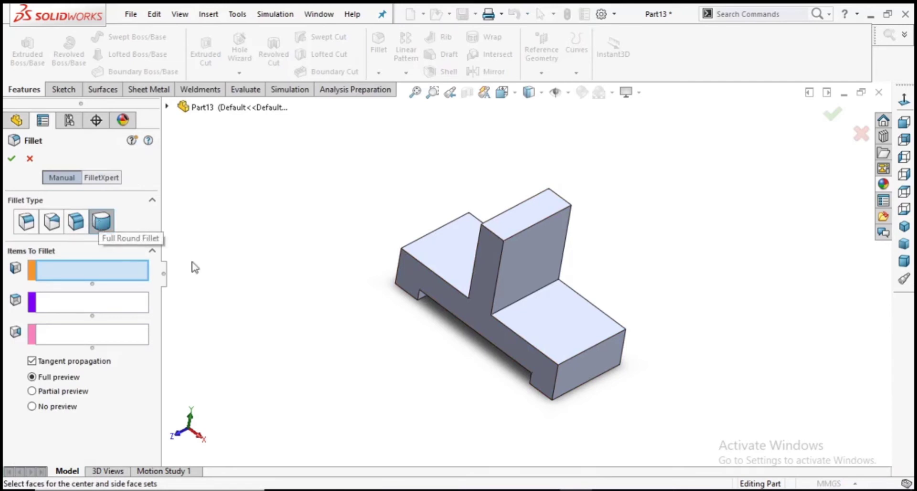
{"action": "left_click", "coordinate": [486, 259]}
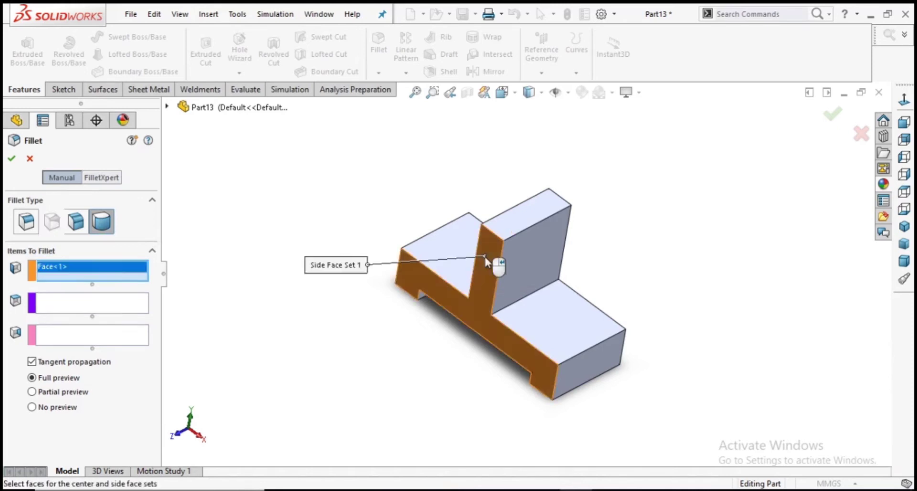
{"action": "left_click", "coordinate": [110, 309]}
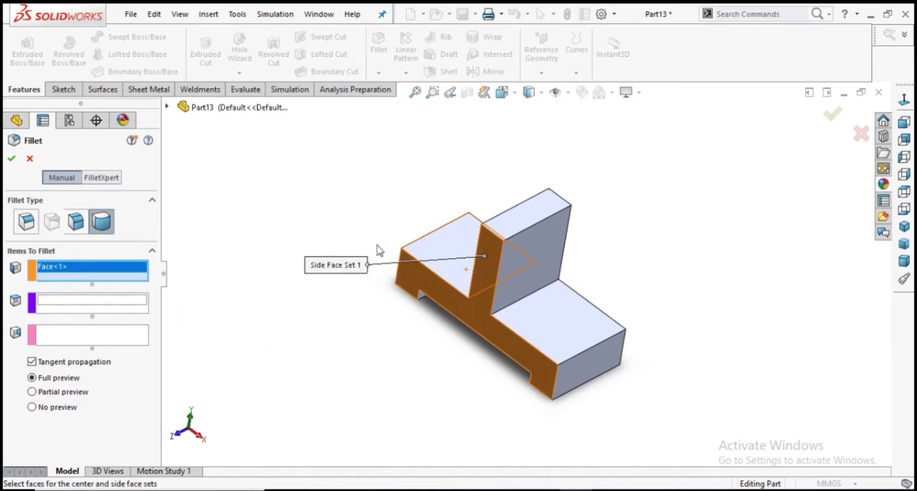
{"action": "left_click", "coordinate": [511, 229]}
{"action": "mouse_move", "coordinate": [688, 245]}
{"action": "middle_mouse_down"}
{"action": "mouse_move", "coordinate": [621, 277]}
{"action": "mouse_move", "coordinate": [287, 351]}
{"action": "middle_mouse_up"}
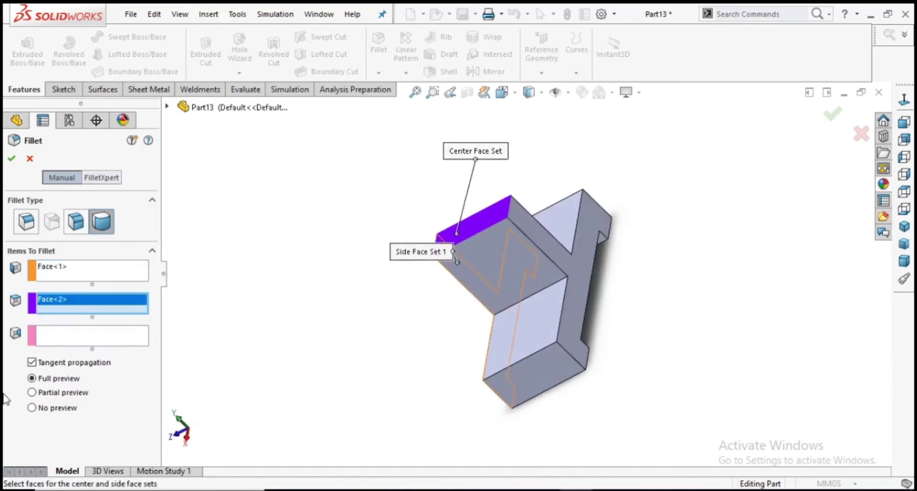
{"action": "left_click", "coordinate": [65, 342]}
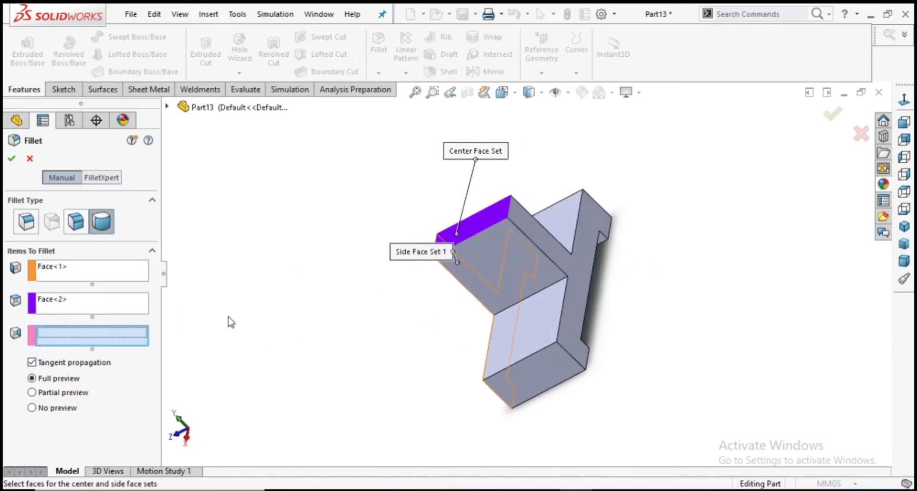
{"action": "left_click", "coordinate": [524, 224]}
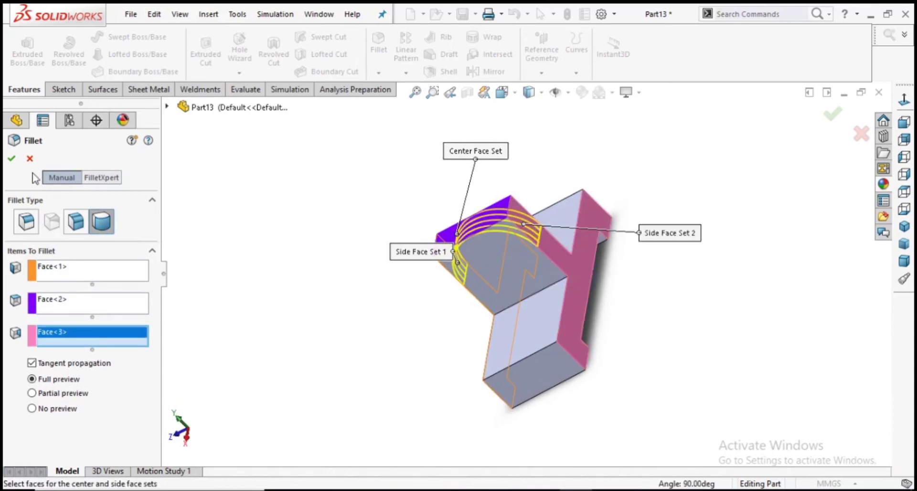
{"action": "left_click", "coordinate": [12, 160]}
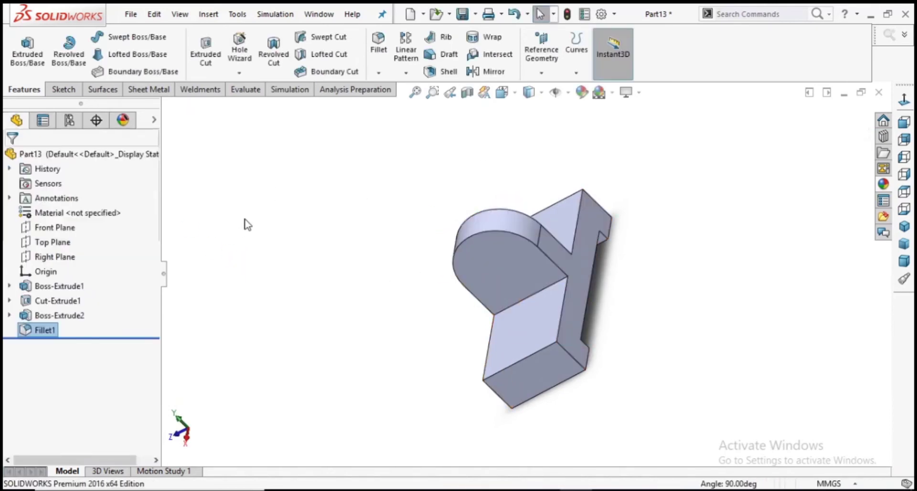
{"action": "mouse_move", "coordinate": [262, 277]}
{"action": "middle_mouse_down"}
{"action": "mouse_move", "coordinate": [327, 189]}
{"action": "mouse_move", "coordinate": [375, 254]}
{"action": "middle_mouse_up"}
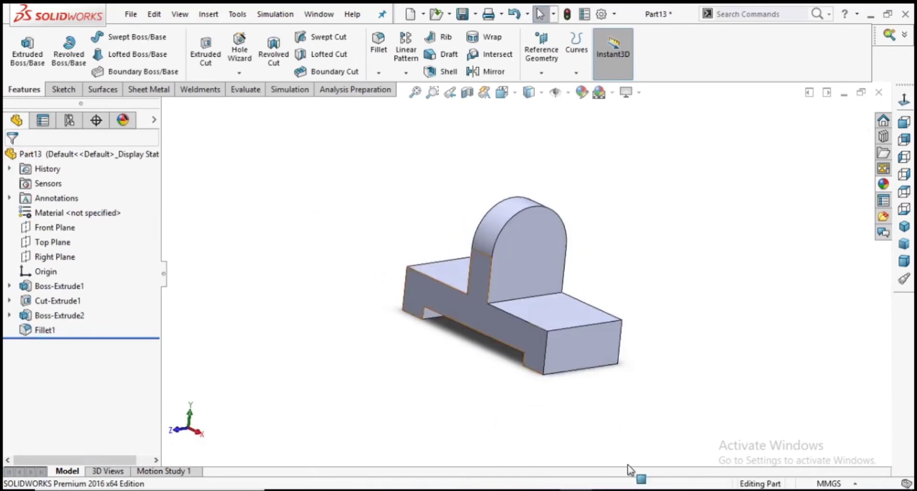
{"action": "left_click", "coordinate": [636, 477]}
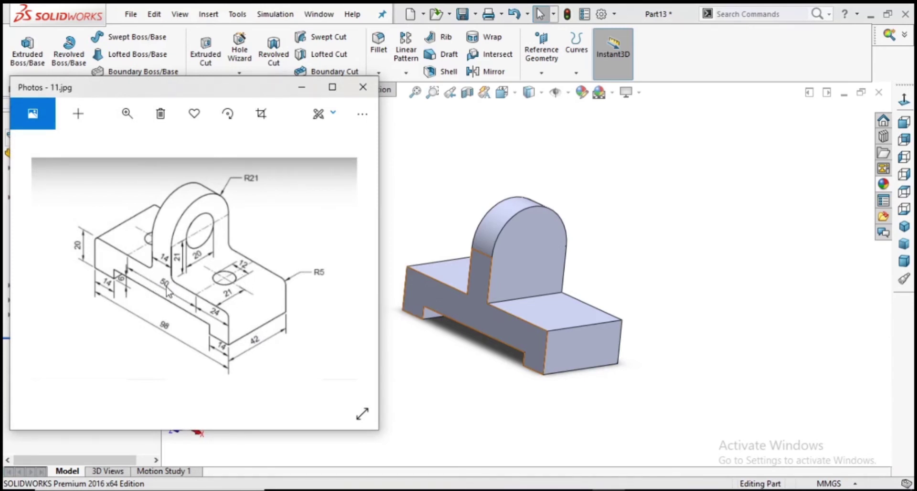
{"action": "left_click", "coordinate": [505, 405]}
{"action": "middle_click_drag", "start_coordinate": [679, 280], "coordinate": [618, 337]}
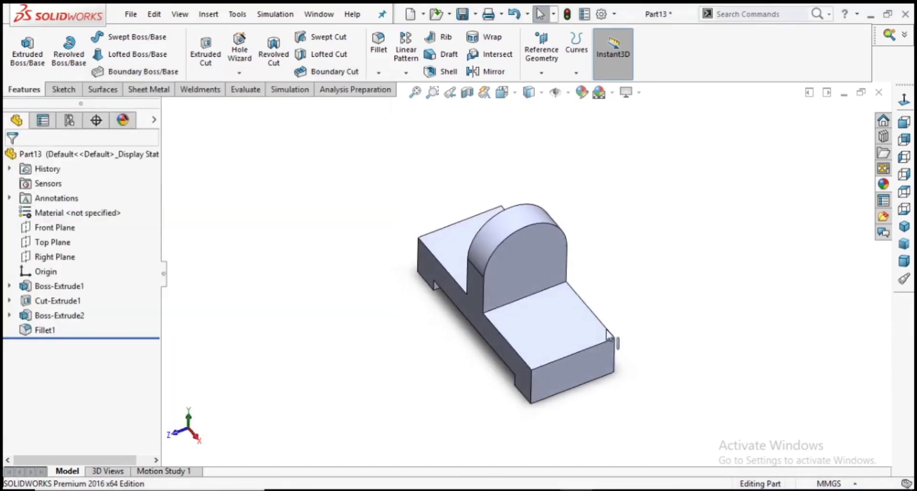
{"action": "left_click", "coordinate": [540, 327]}
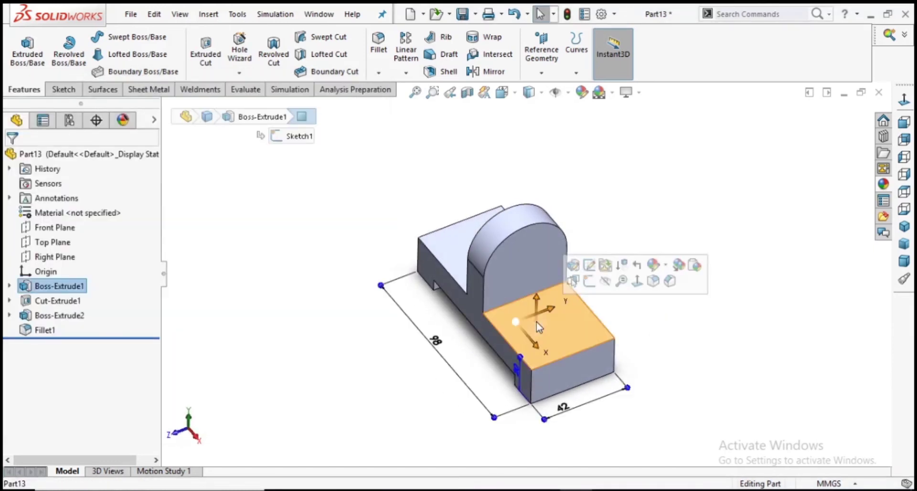
Step: Sketch a circle on the base's top face for the first hole
{"action": "left_click", "coordinate": [588, 283]}
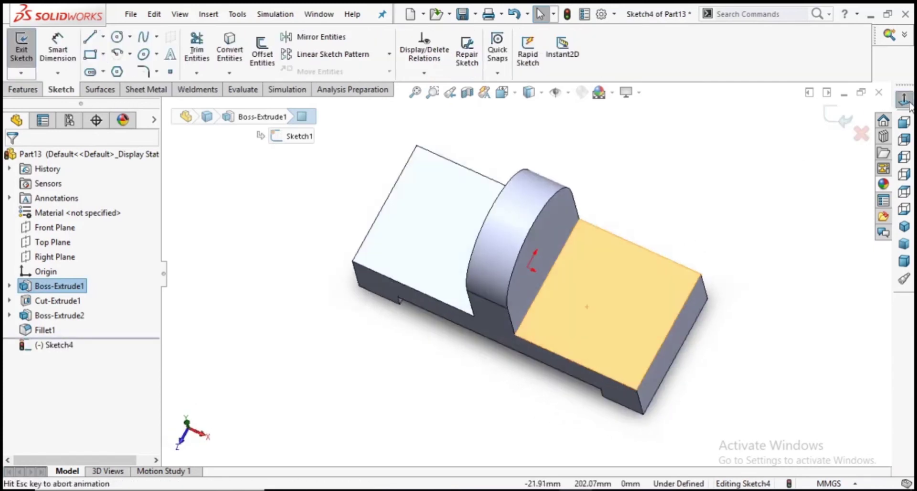
{"action": "left_click", "coordinate": [117, 36]}
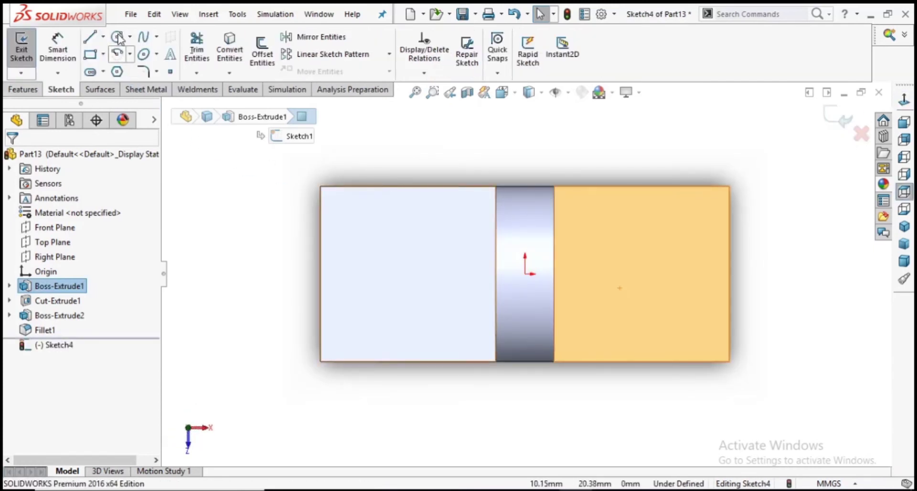
{"action": "left_click", "coordinate": [650, 274]}
{"action": "left_click", "coordinate": [662, 294]}
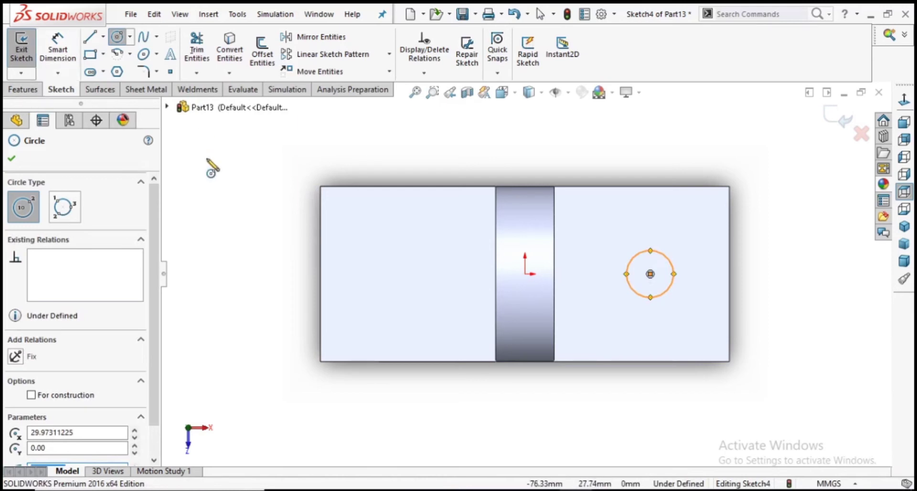
Step: Dimension the circle to Ø12 with its centre 25 mm from the origin
{"action": "left_click", "coordinate": [58, 48]}
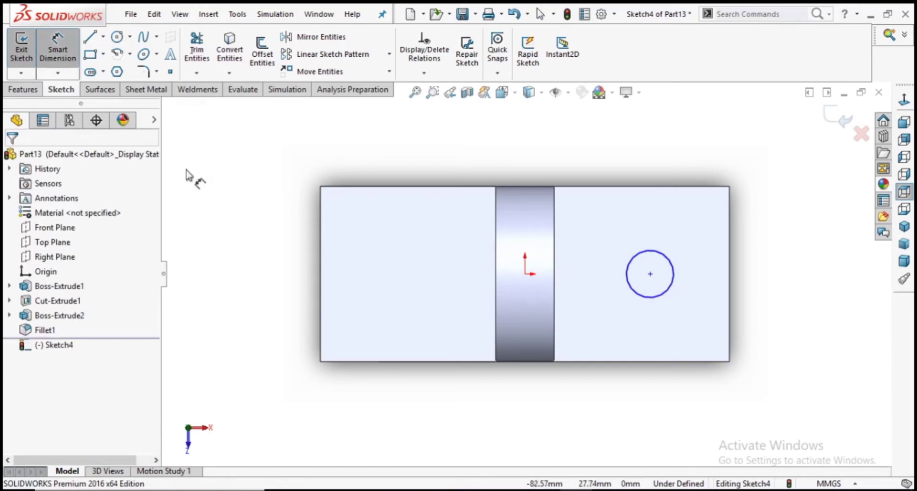
{"action": "left_click", "coordinate": [654, 302]}
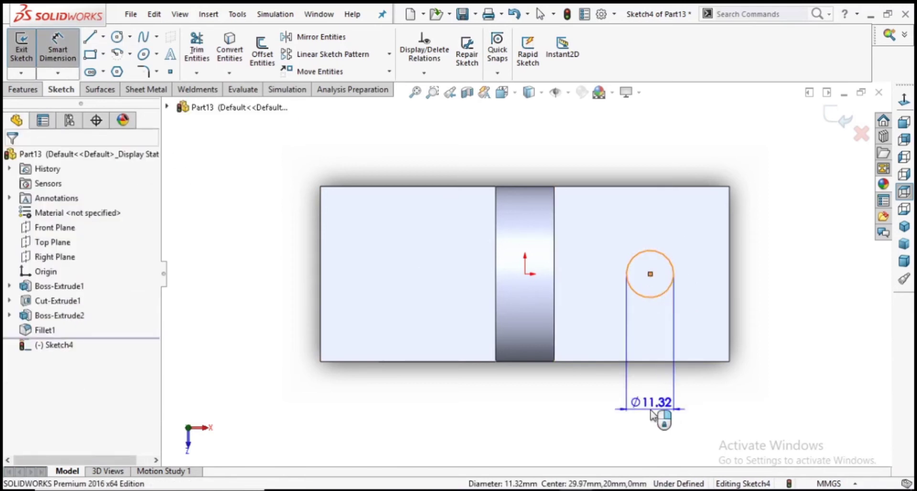
{"action": "left_click", "coordinate": [653, 411]}
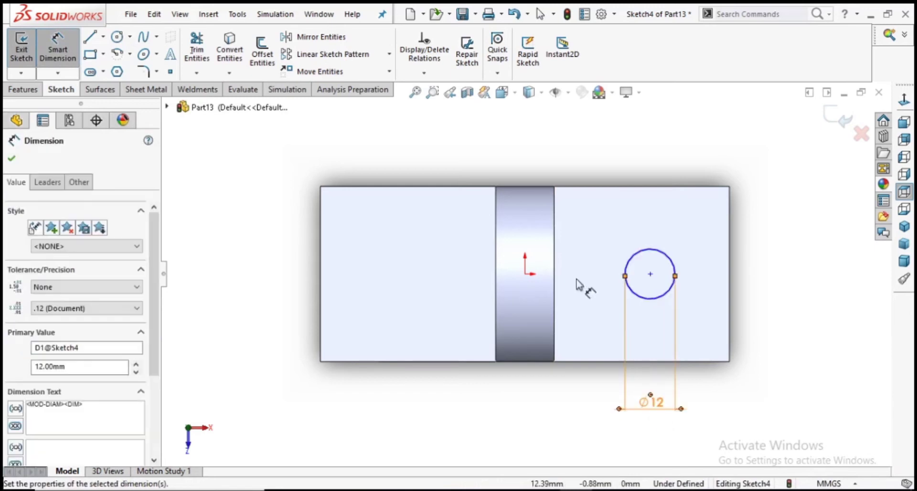
{"action": "left_click", "coordinate": [525, 275]}
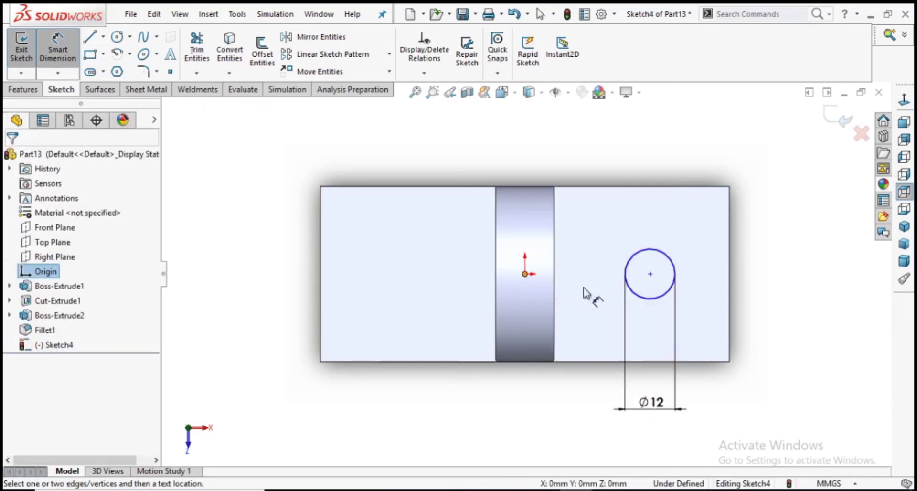
{"action": "left_click", "coordinate": [650, 274]}
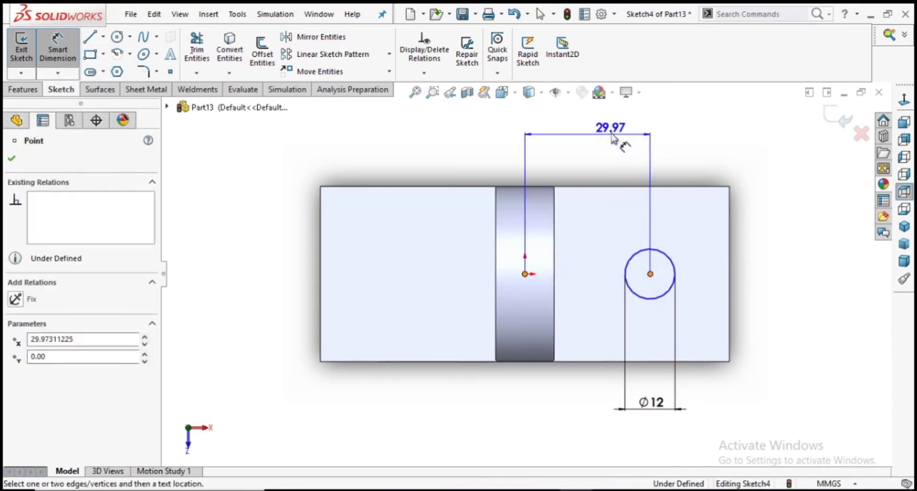
{"action": "left_click", "coordinate": [609, 133]}
{"action": "type", "text": "25"}
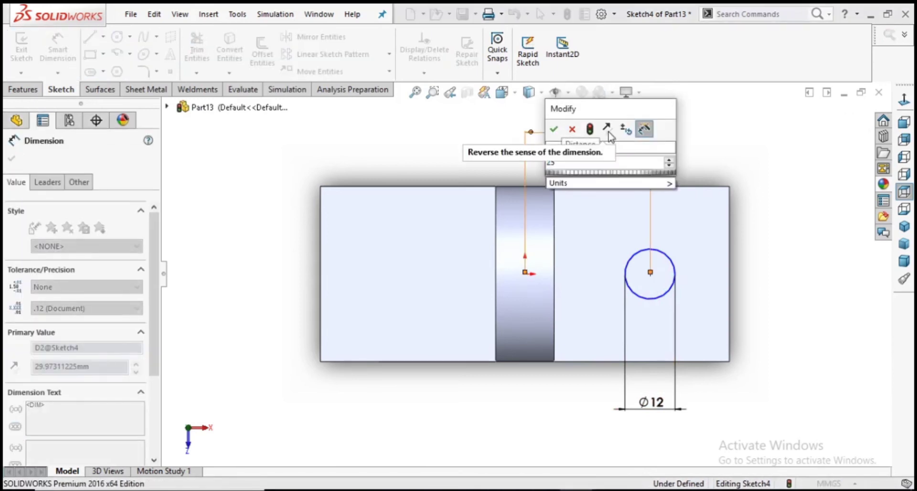
{"action": "key", "text": "Return"}
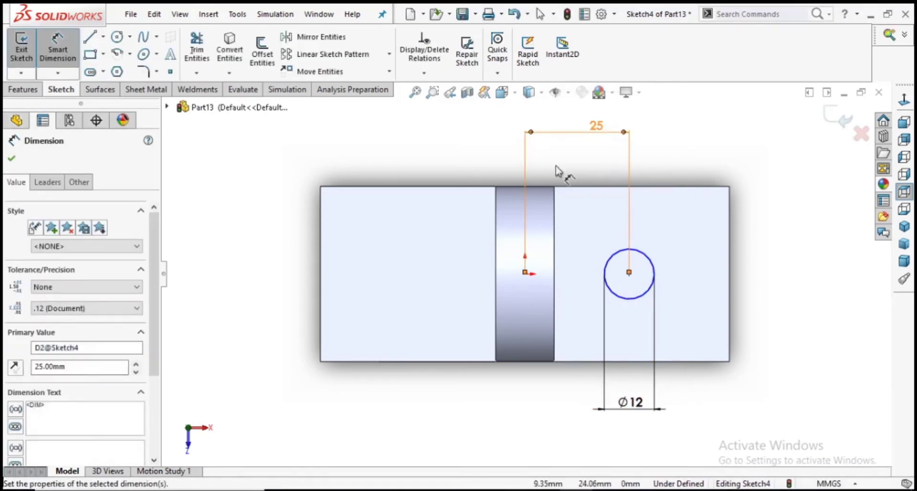
{"action": "key", "text": "Escape"}
{"action": "left_click", "coordinate": [27, 95]}
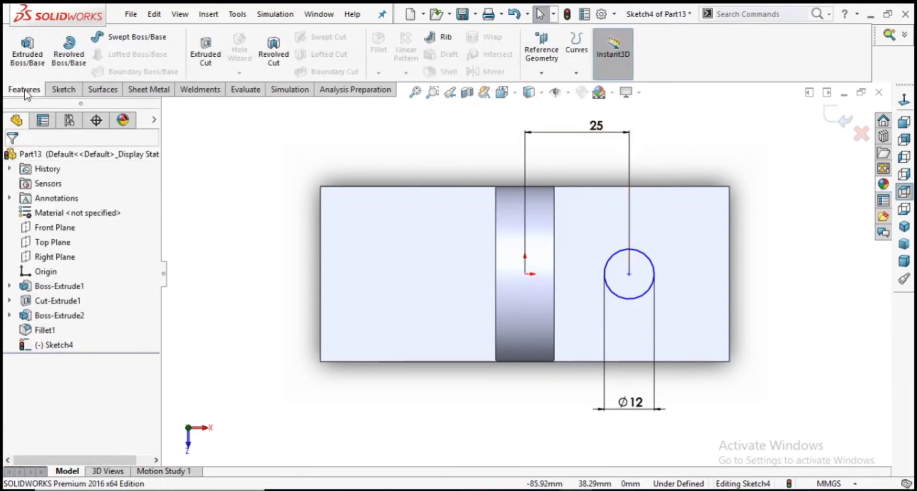
{"action": "left_click", "coordinate": [206, 53]}
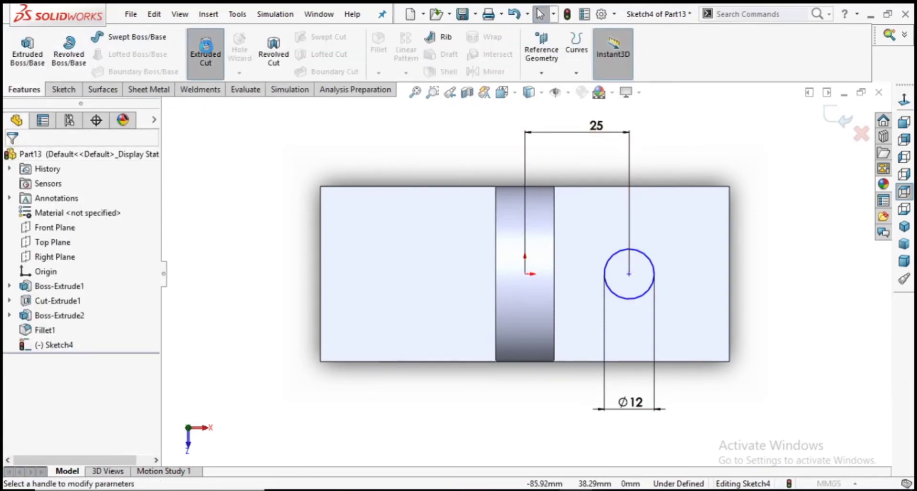
Step: Cut the Ø12 circle Through All to make the first base hole
{"action": "mouse_move", "coordinate": [229, 201]}
{"action": "middle_mouse_down"}
{"action": "mouse_move", "coordinate": [283, 357]}
{"action": "mouse_move", "coordinate": [267, 325]}
{"action": "middle_mouse_up"}
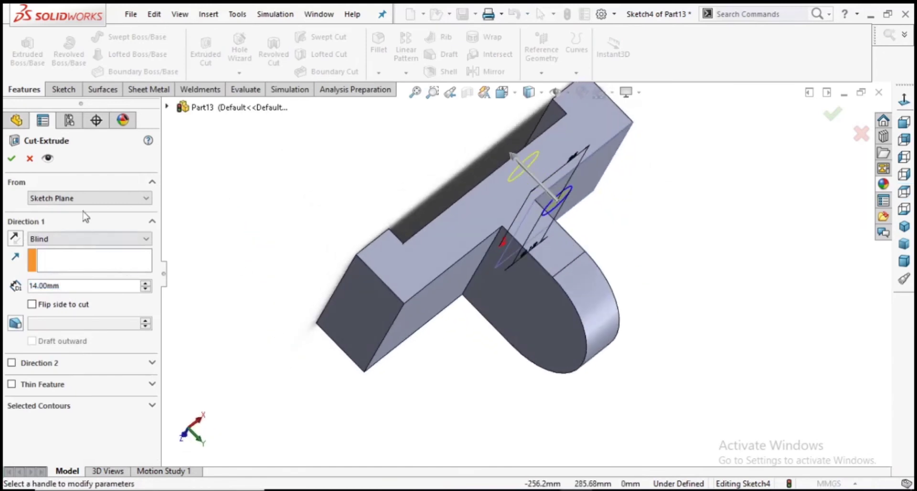
{"action": "left_click", "coordinate": [70, 240]}
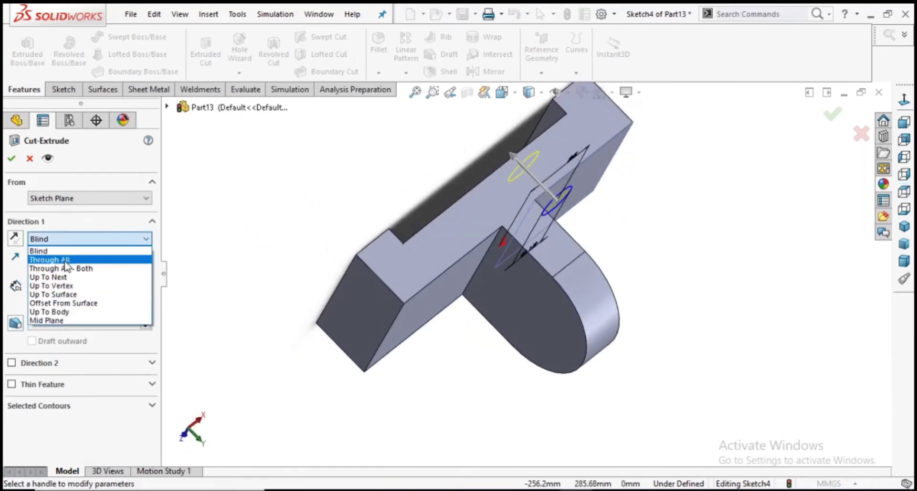
{"action": "left_click", "coordinate": [66, 260]}
{"action": "left_click", "coordinate": [12, 160]}
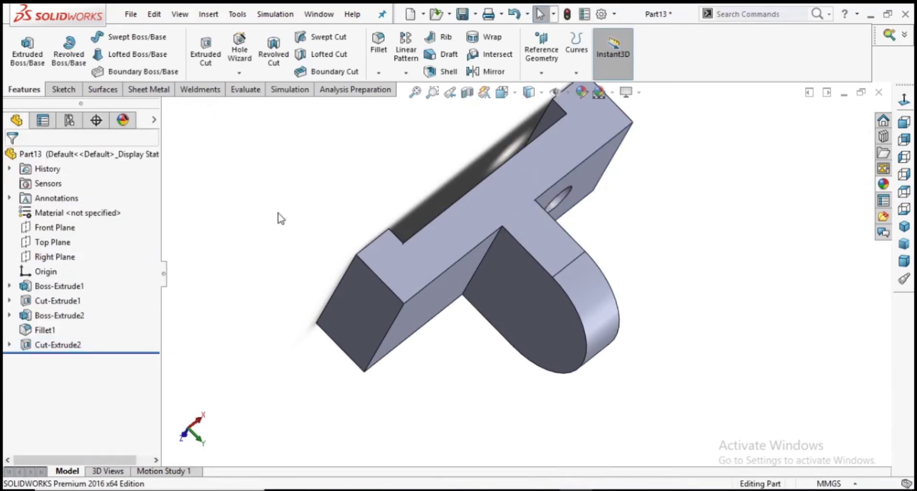
{"action": "middle_click_drag", "start_coordinate": [278, 219], "coordinate": [304, 280]}
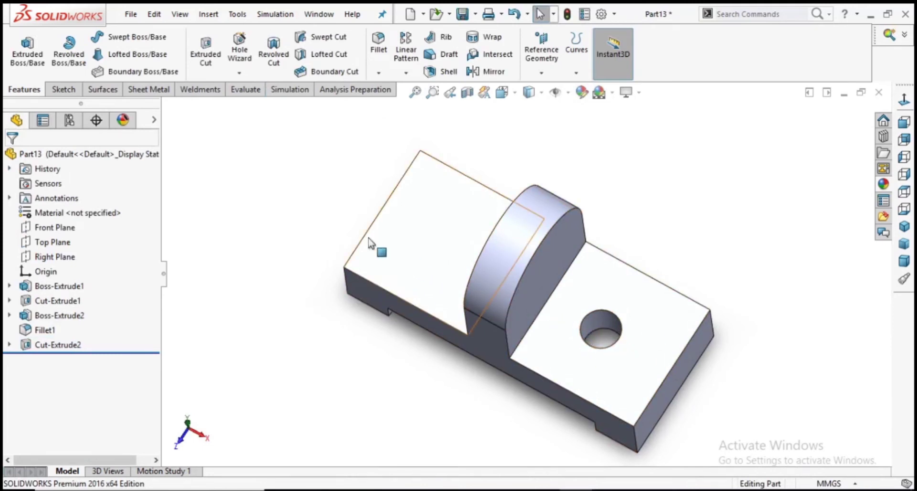
{"action": "left_click", "coordinate": [488, 71]}
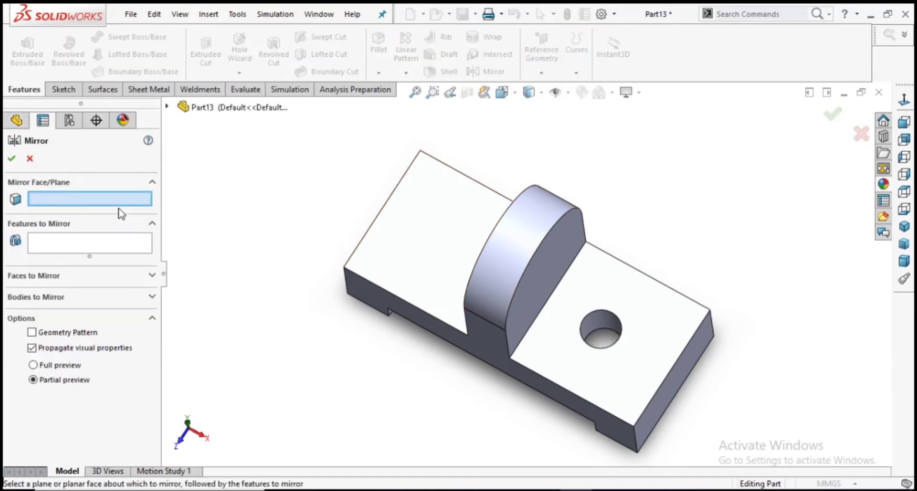
Step: Mirror Cut-Extrude2 across the Right Plane to copy the 12 mm hole
{"action": "left_click", "coordinate": [167, 108]}
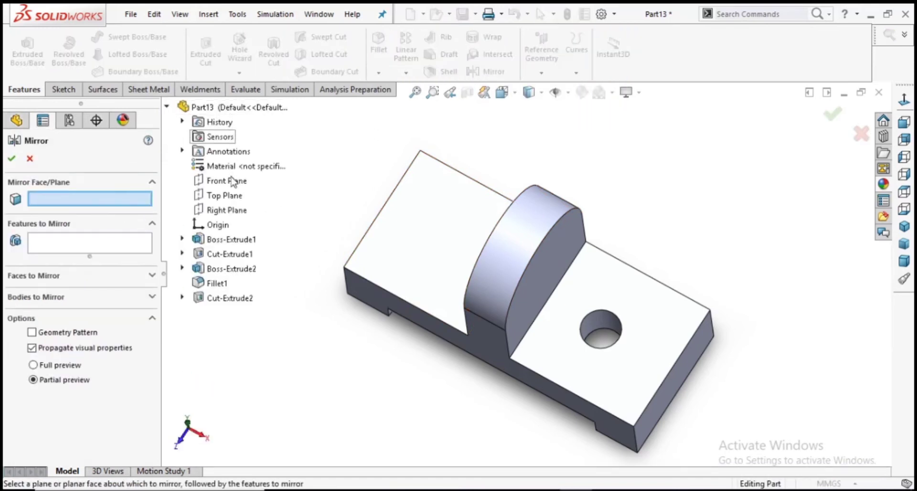
{"action": "left_click", "coordinate": [218, 211]}
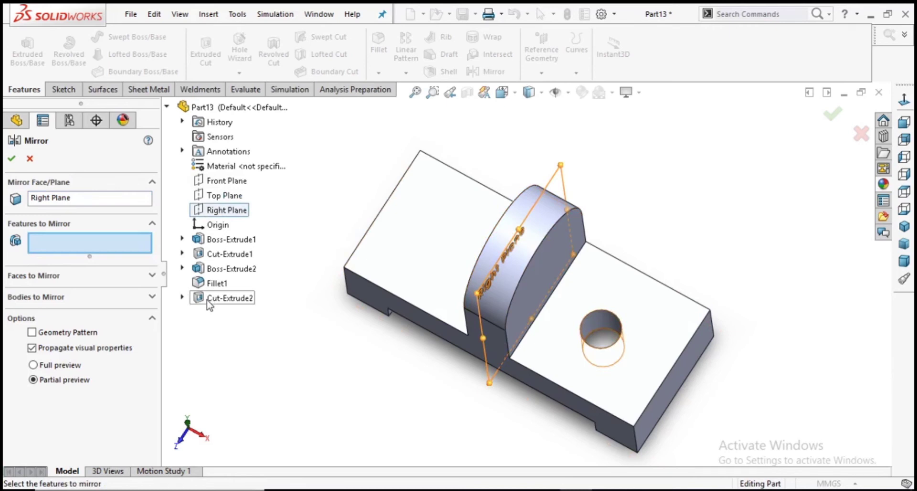
{"action": "left_click", "coordinate": [225, 298]}
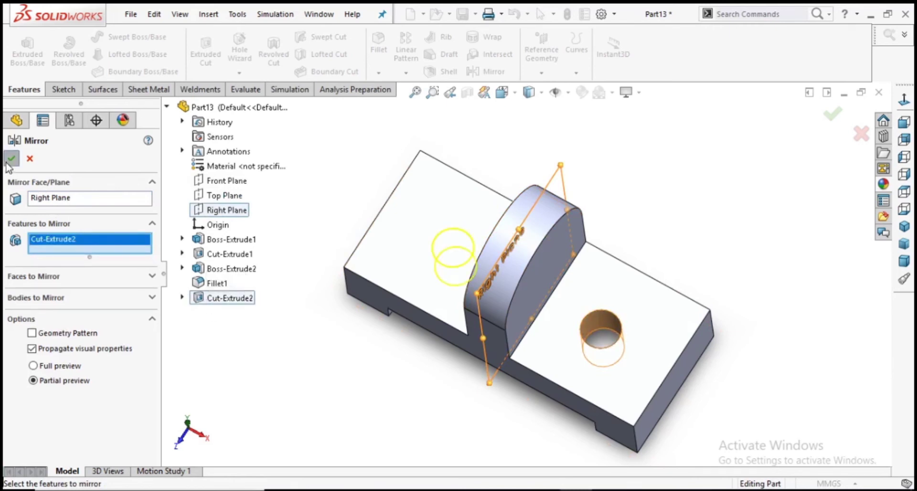
{"action": "left_click", "coordinate": [10, 159]}
Step: Orbit the part to check both base holes and the upright, then bring up the reference drawing
{"action": "mouse_move", "coordinate": [280, 334]}
{"action": "middle_mouse_down"}
{"action": "mouse_move", "coordinate": [262, 323]}
{"action": "mouse_move", "coordinate": [278, 356]}
{"action": "middle_mouse_up"}
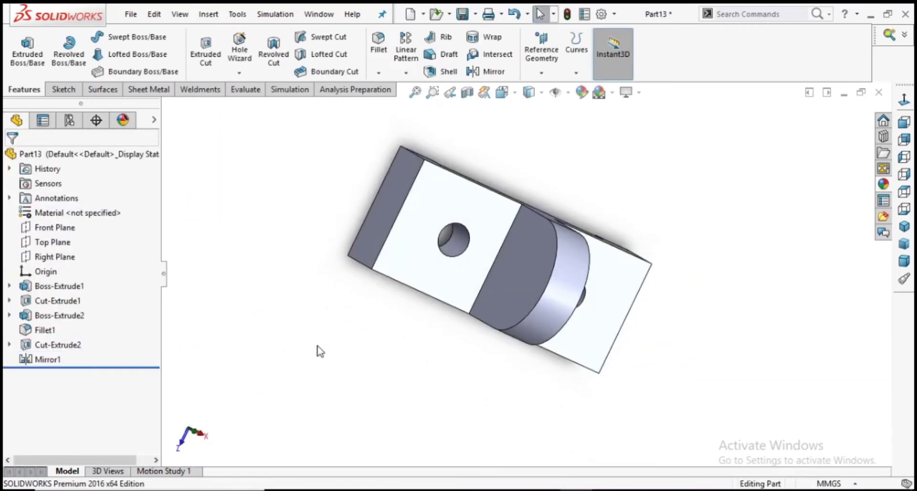
{"action": "middle_click_drag", "start_coordinate": [395, 350], "coordinate": [383, 330]}
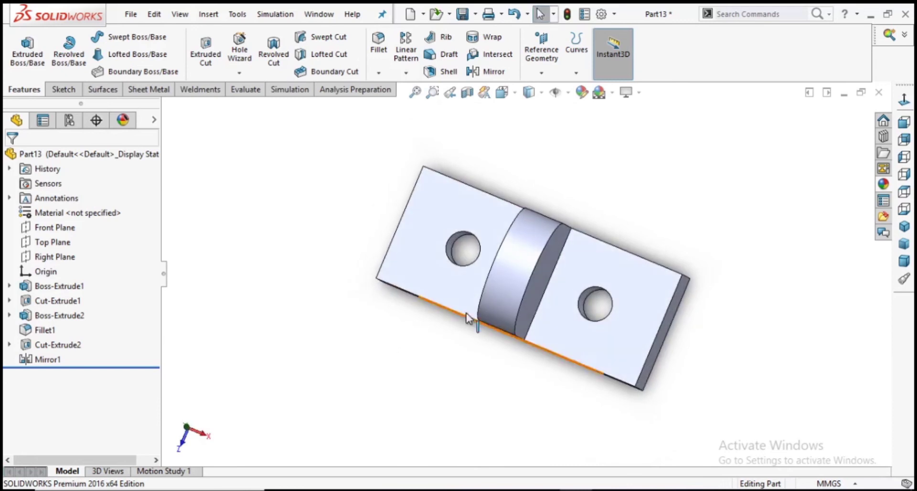
{"action": "scroll", "coordinate": [448, 336], "scroll_direction": "down", "scroll_amount": 2}
{"action": "middle_click_drag", "start_coordinate": [456, 363], "coordinate": [410, 307]}
{"action": "key", "text": "alt+Tab"}
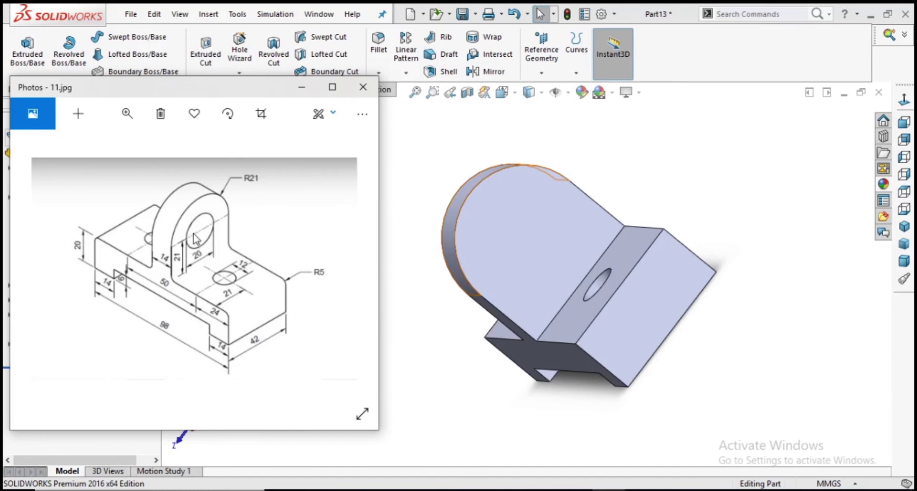
Step: Minimize the Photos drawing and start Sketch5 on the upright's flat face
{"action": "left_click", "coordinate": [303, 90]}
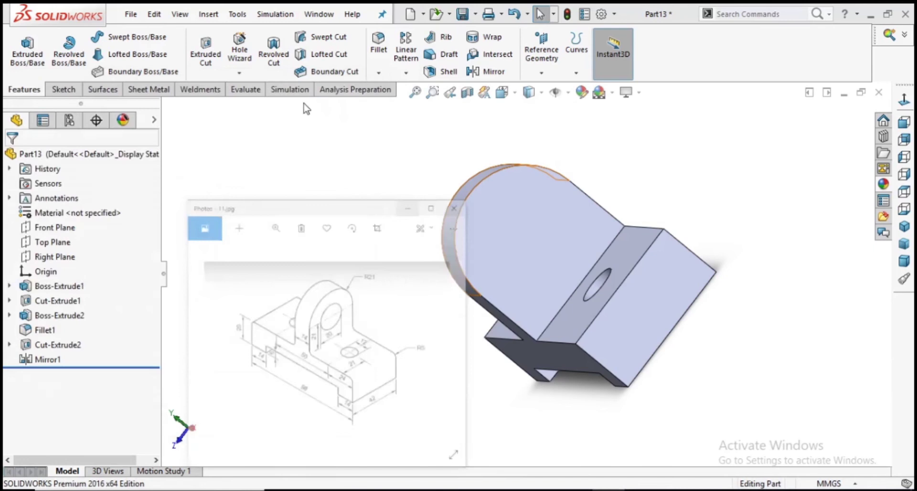
{"action": "left_click", "coordinate": [499, 232]}
{"action": "left_click", "coordinate": [550, 190]}
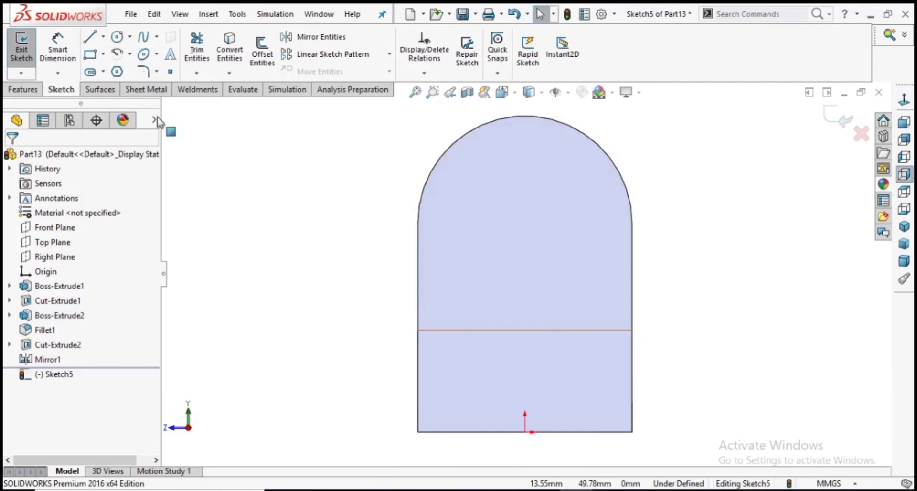
Step: Draw a circle centred on the upright's rounded top, checking the reference drawing for its size
{"action": "left_click", "coordinate": [115, 39]}
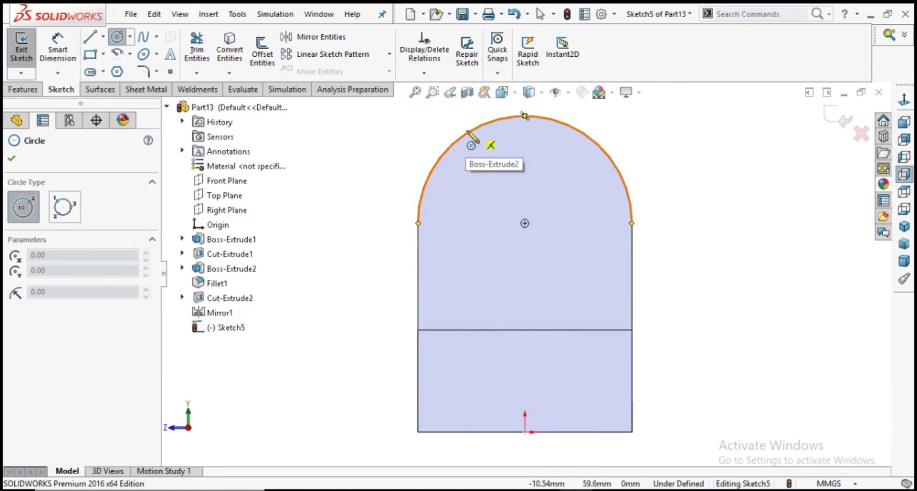
{"action": "left_click", "coordinate": [525, 223]}
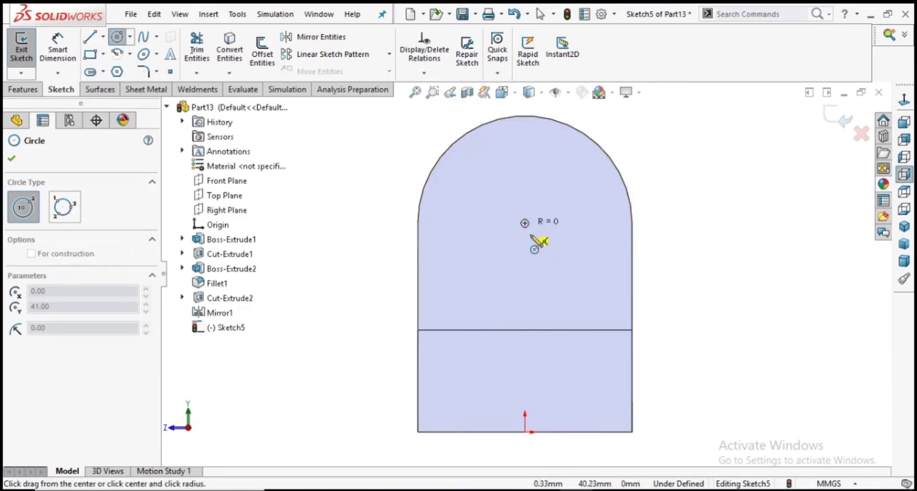
{"action": "left_click", "coordinate": [529, 270]}
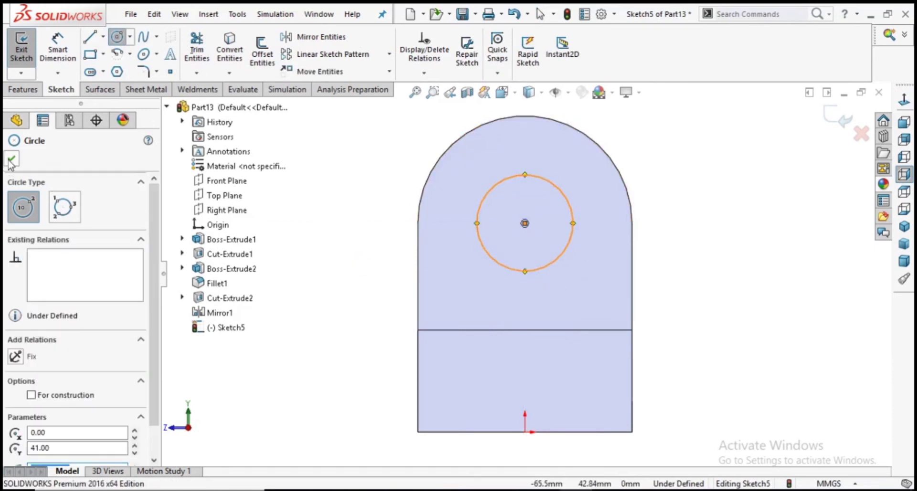
{"action": "key", "text": "Escape"}
{"action": "key", "text": "alt+Tab"}
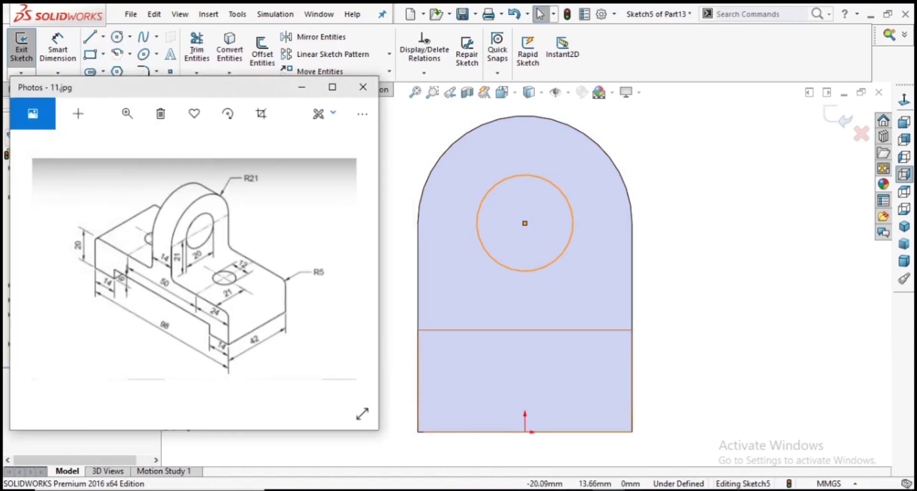
{"action": "key", "text": "alt+Tab"}
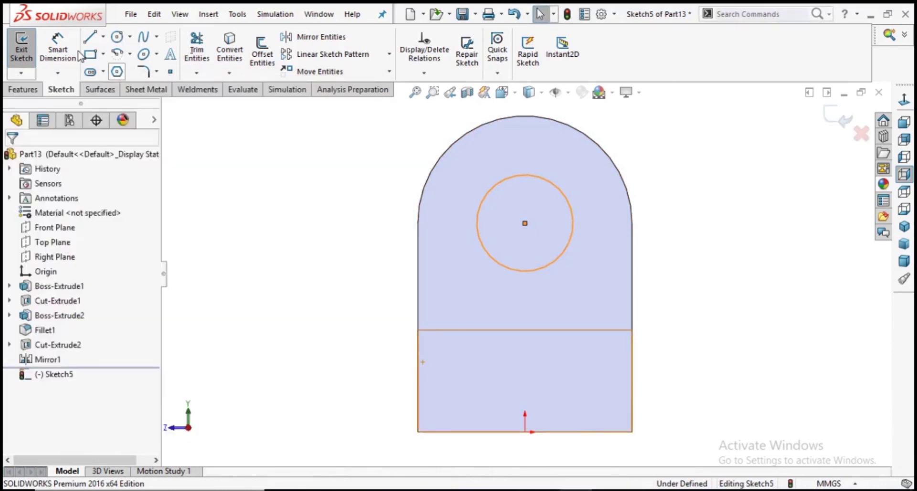
Step: Dimension the circle to a 20 mm diameter, then zoom to fit and orbit to a 3D view
{"action": "left_click", "coordinate": [78, 54]}
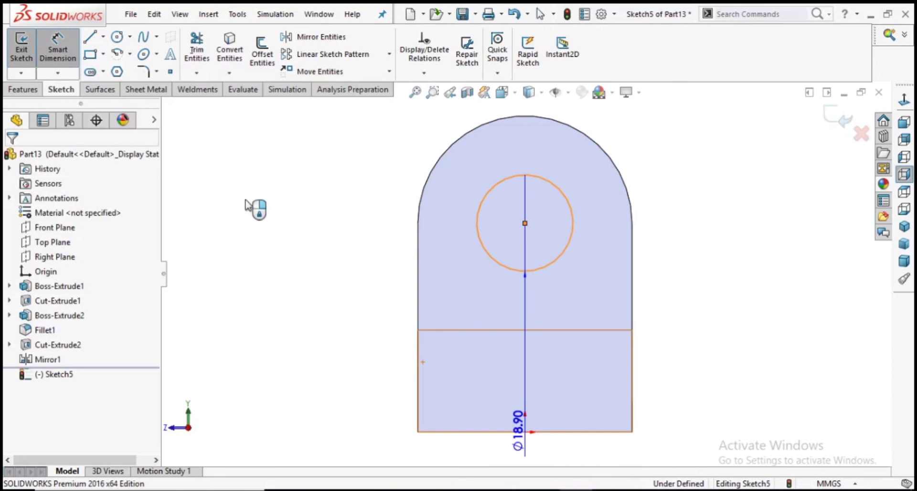
{"action": "left_click", "coordinate": [333, 197]}
{"action": "type", "text": "20"}
{"action": "key", "text": "Return"}
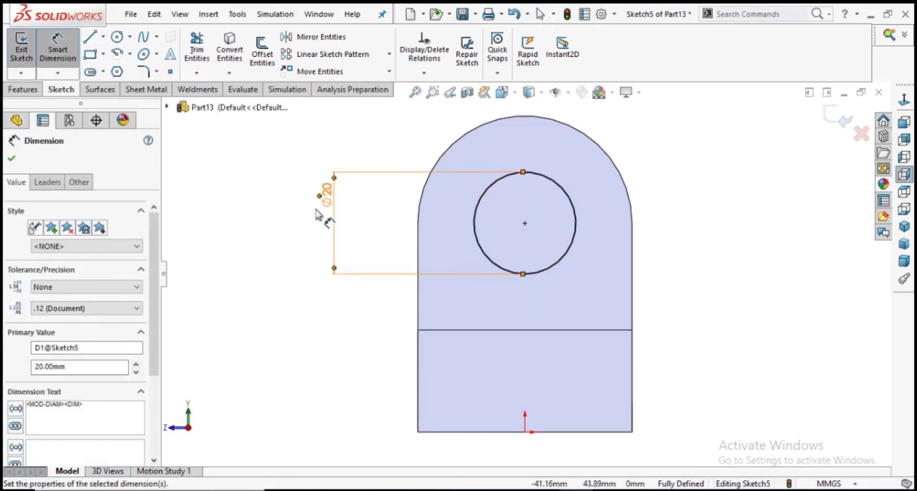
{"action": "left_click", "coordinate": [11, 158]}
{"action": "key", "text": "f"}
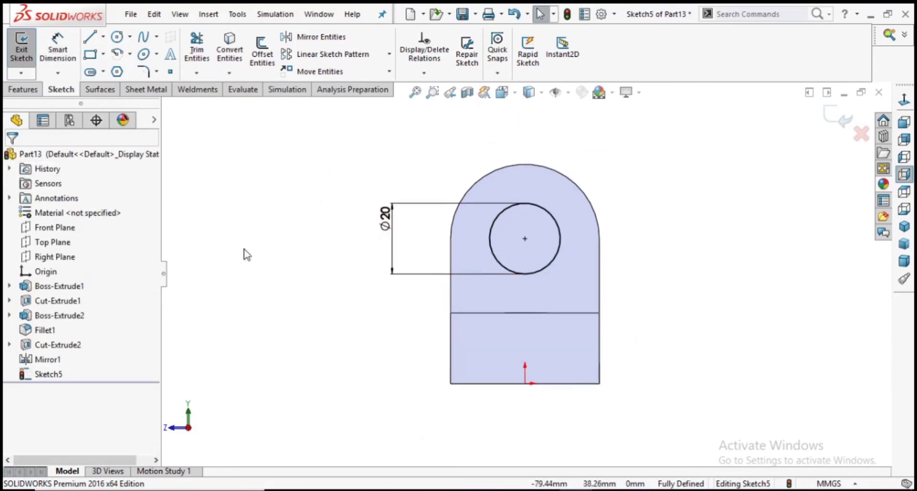
{"action": "middle_click_drag", "start_coordinate": [243, 253], "coordinate": [379, 378]}
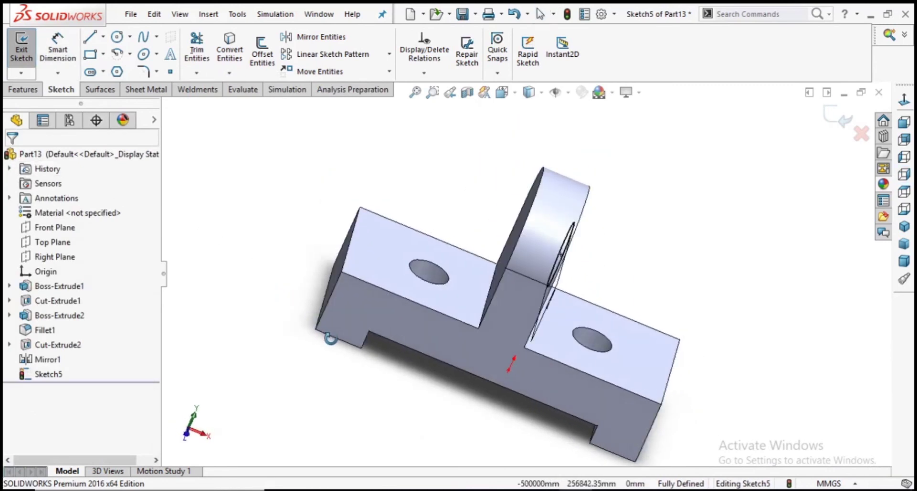
Step: Extrude-cut the Ø20 circle Through All into Cut-Extrude3, then view the reference drawing
{"action": "left_click", "coordinate": [32, 91]}
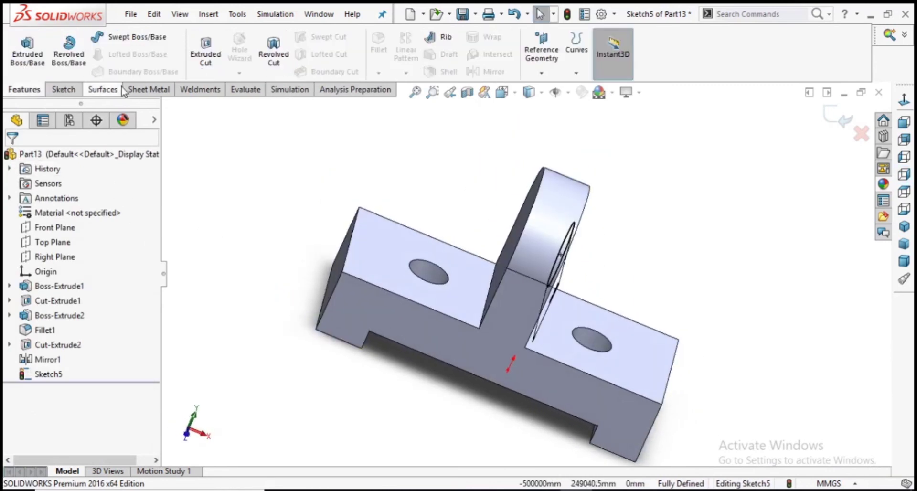
{"action": "left_click", "coordinate": [207, 53]}
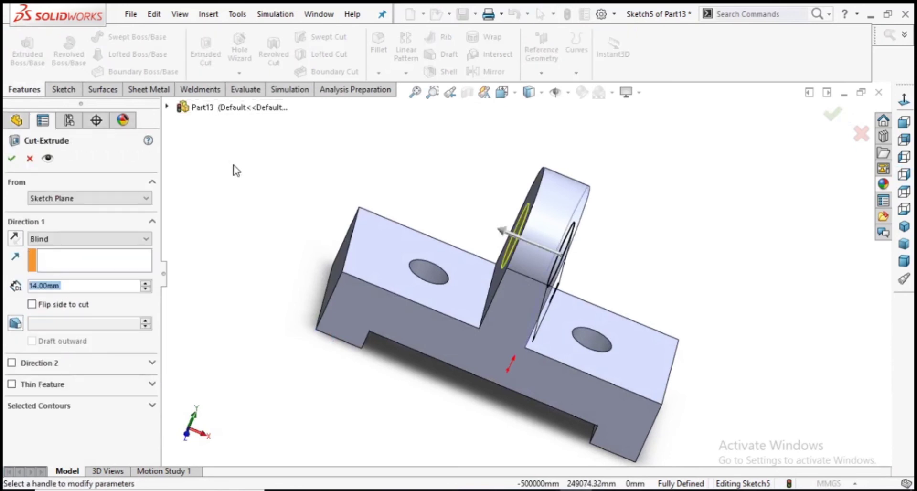
{"action": "middle_click_drag", "start_coordinate": [233, 170], "coordinate": [240, 188]}
{"action": "left_click", "coordinate": [56, 238]}
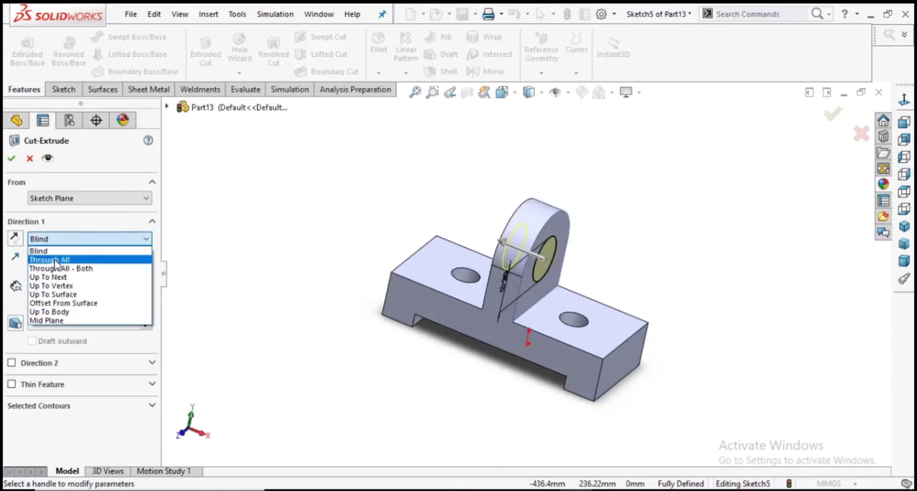
{"action": "left_click", "coordinate": [56, 258]}
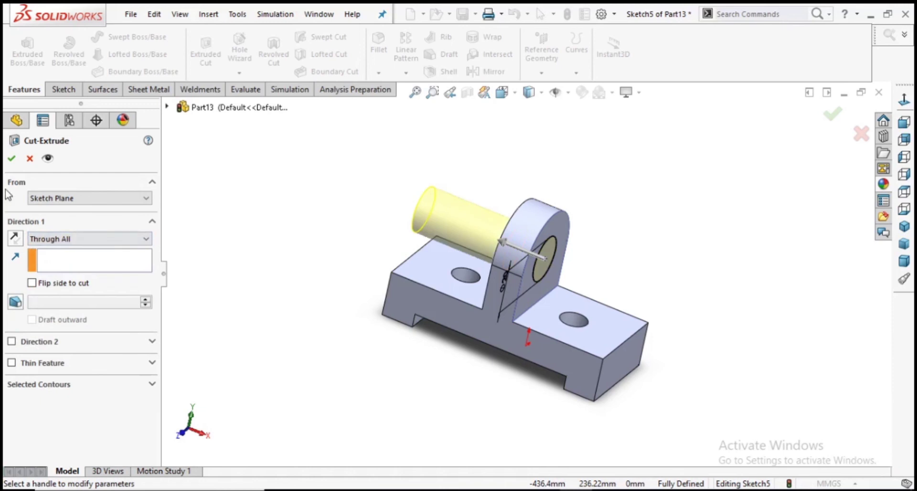
{"action": "left_click", "coordinate": [11, 158]}
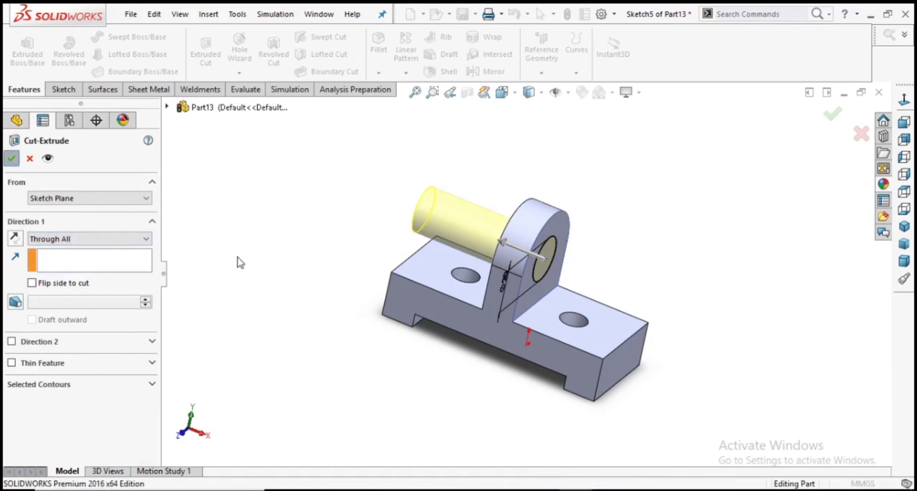
{"action": "mouse_move", "coordinate": [243, 261]}
{"action": "middle_mouse_down"}
{"action": "mouse_move", "coordinate": [281, 317]}
{"action": "mouse_move", "coordinate": [253, 246]}
{"action": "mouse_move", "coordinate": [254, 307]}
{"action": "mouse_move", "coordinate": [285, 311]}
{"action": "mouse_move", "coordinate": [374, 355]}
{"action": "middle_mouse_up"}
{"action": "key", "text": "alt+Tab"}
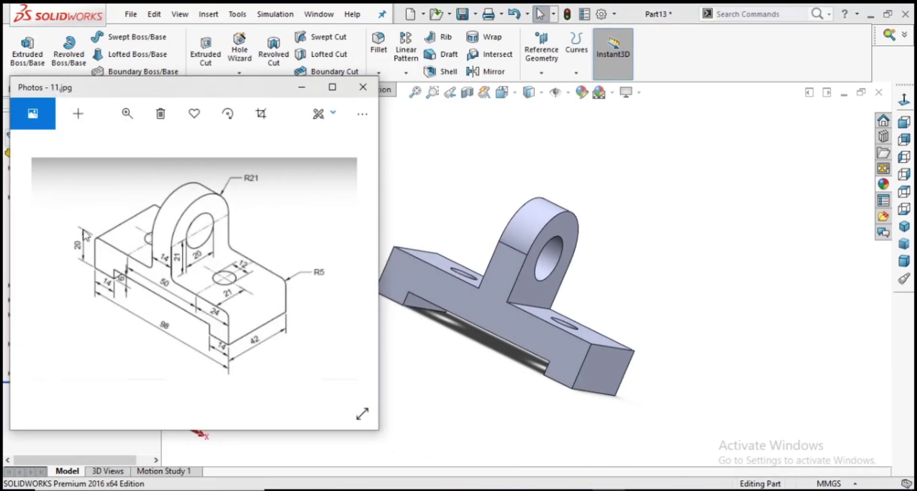
Step: Hide the reference drawing and start a Constant Size fillet with a 5 mm radius
{"action": "left_click", "coordinate": [301, 87]}
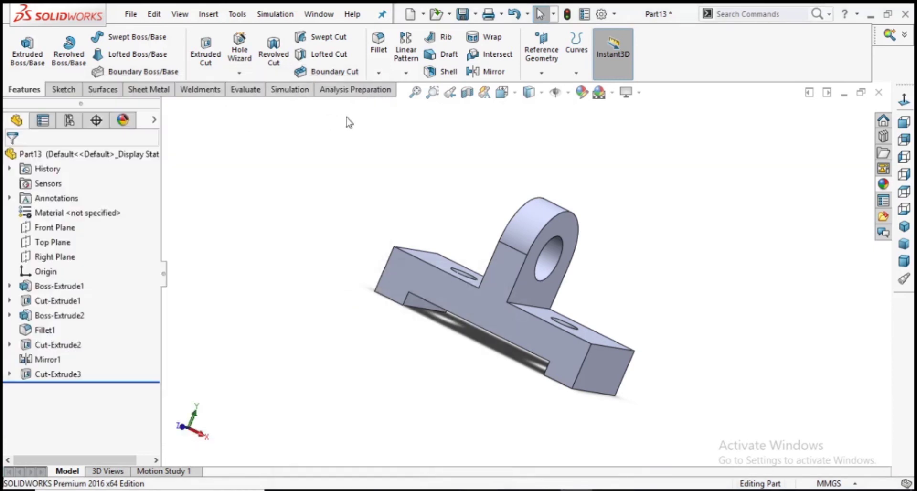
{"action": "left_click", "coordinate": [379, 48]}
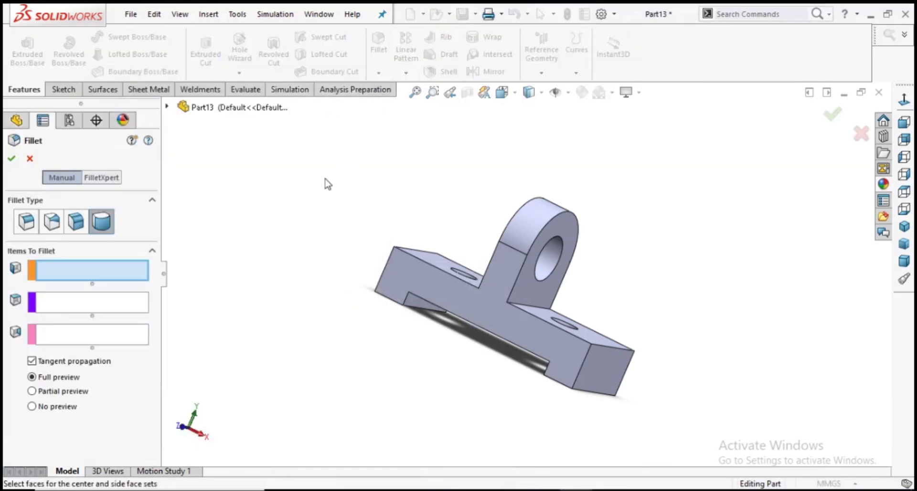
{"action": "left_click", "coordinate": [25, 221]}
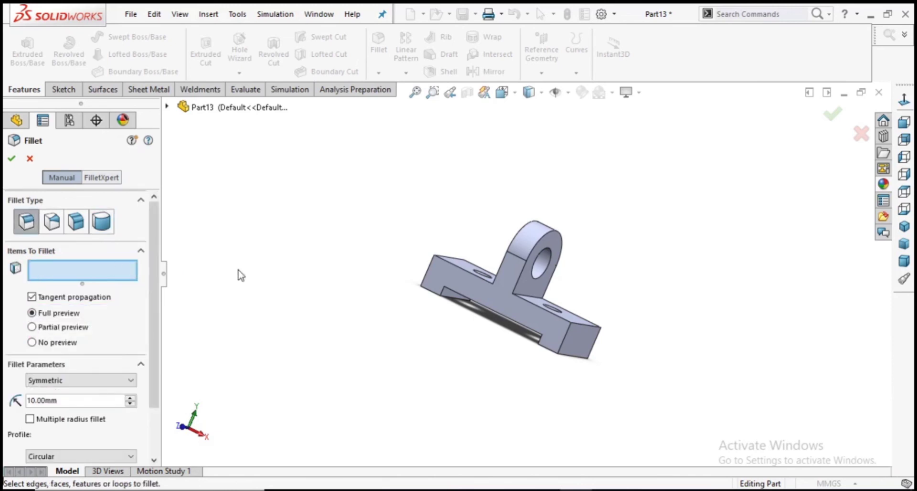
{"action": "mouse_move", "coordinate": [290, 290]}
{"action": "middle_mouse_down"}
{"action": "mouse_move", "coordinate": [290, 352]}
{"action": "mouse_move", "coordinate": [235, 373]}
{"action": "middle_mouse_up"}
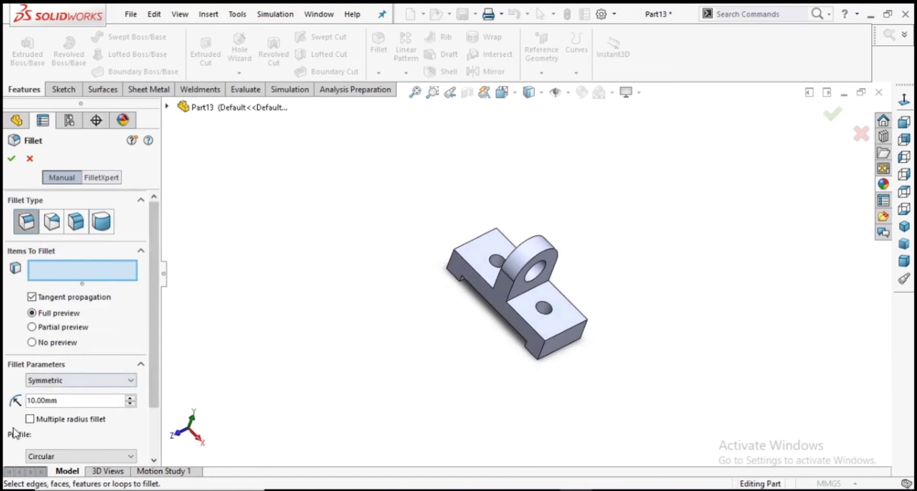
{"action": "type", "text": "5"}
{"action": "key", "text": "Return"}
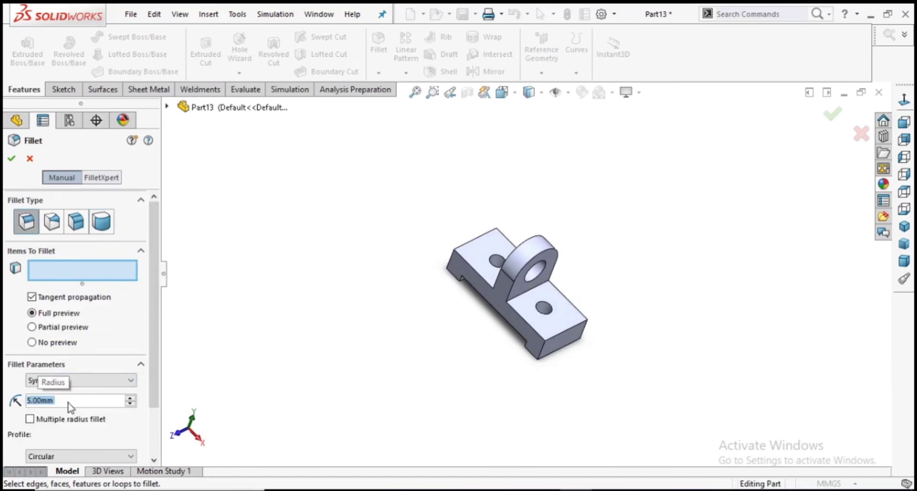
{"action": "scroll", "coordinate": [413, 392], "scroll_direction": "down", "scroll_amount": 2}
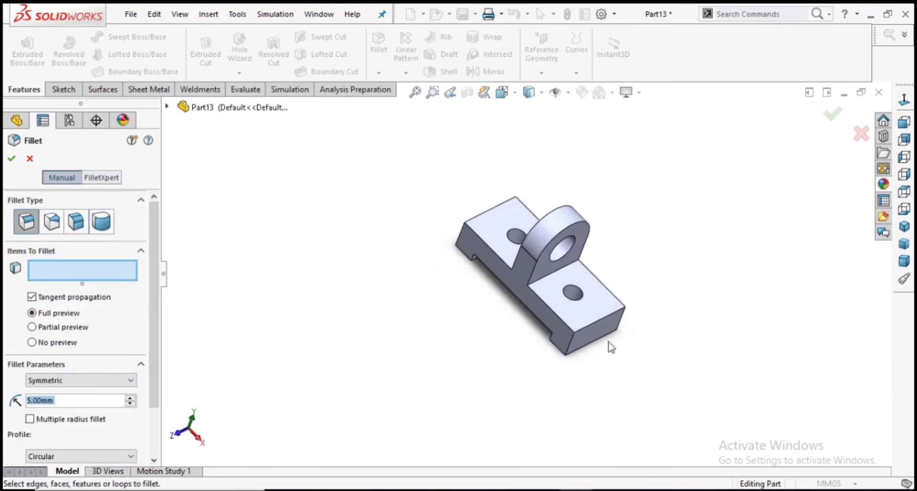
Step: Select the four base corner edges, removing the accidentally added top face, and apply Fillet2
{"action": "left_click", "coordinate": [583, 327]}
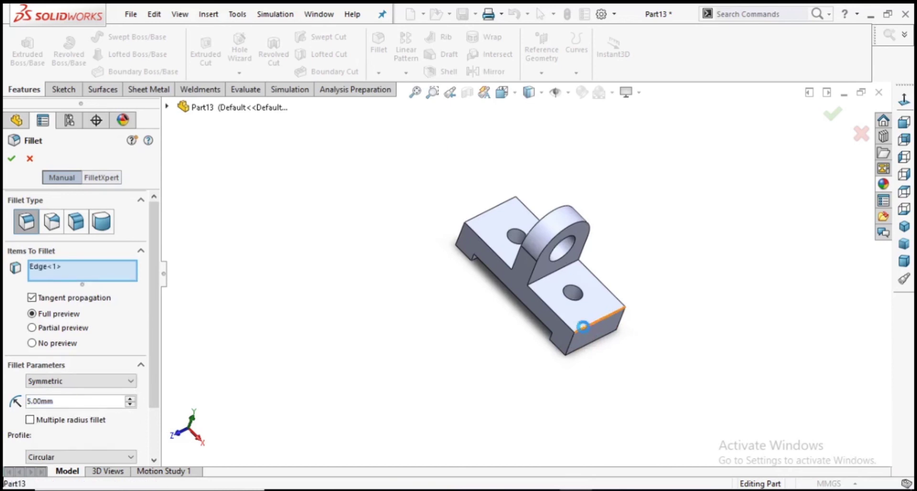
{"action": "left_click", "coordinate": [541, 283]}
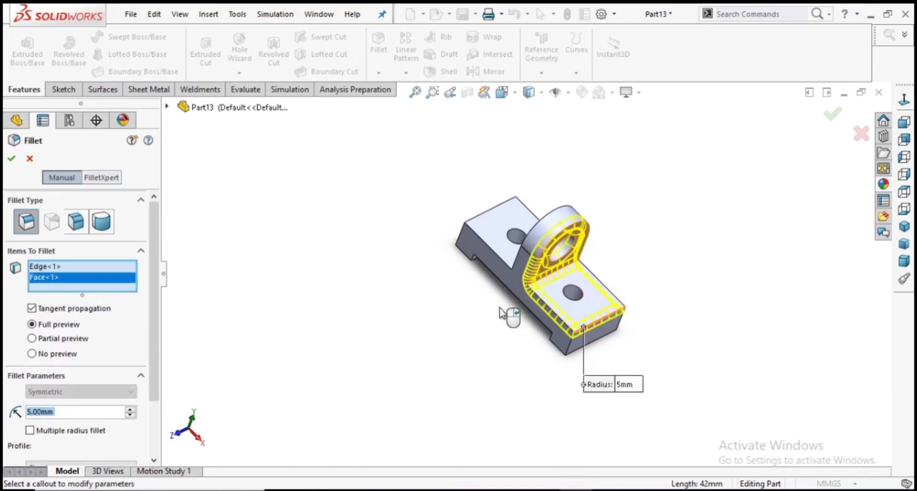
{"action": "right_click", "coordinate": [117, 278]}
{"action": "left_click", "coordinate": [141, 303]}
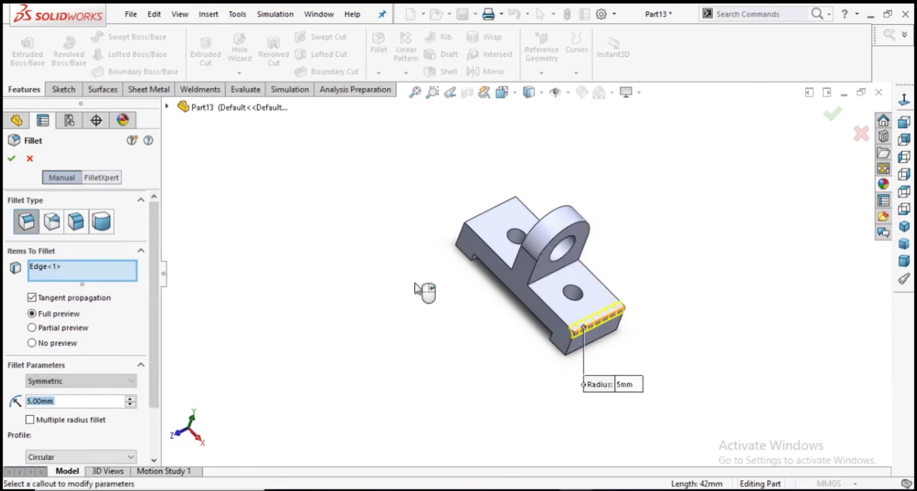
{"action": "scroll", "coordinate": [415, 265], "scroll_direction": "down", "scroll_amount": 2}
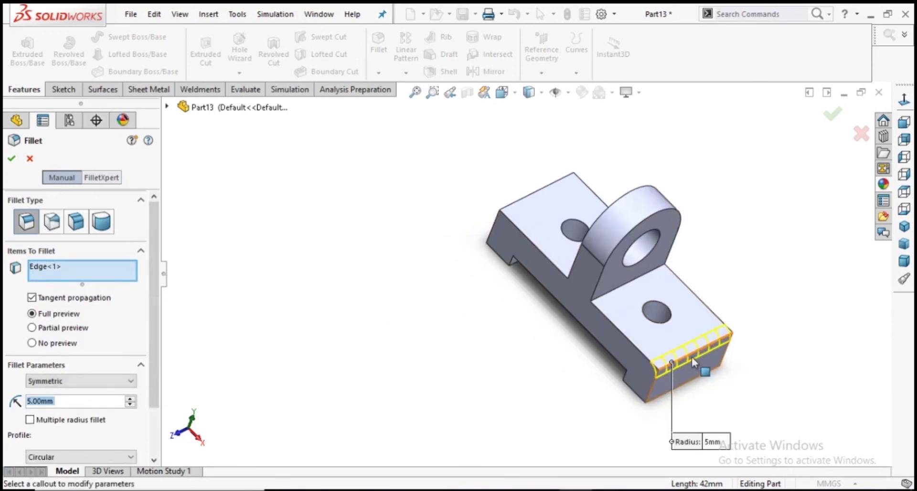
{"action": "left_click", "coordinate": [611, 293]}
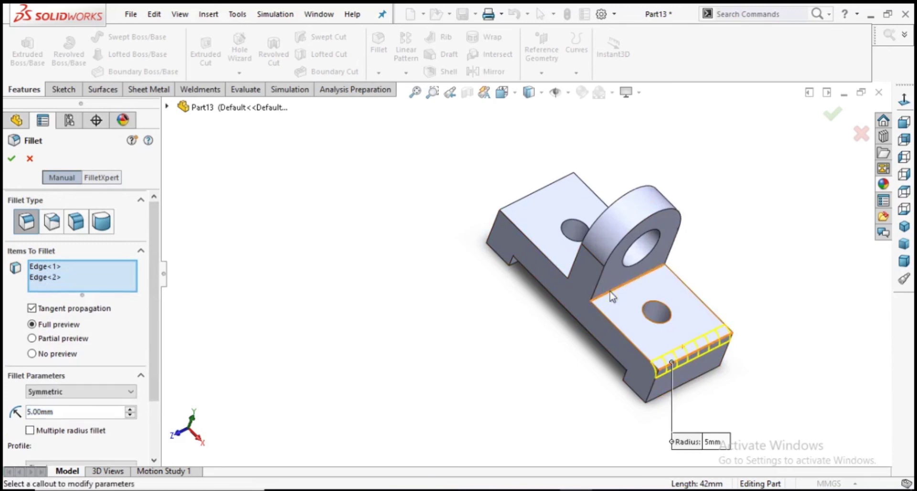
{"action": "middle_click_drag", "start_coordinate": [436, 312], "coordinate": [493, 375]}
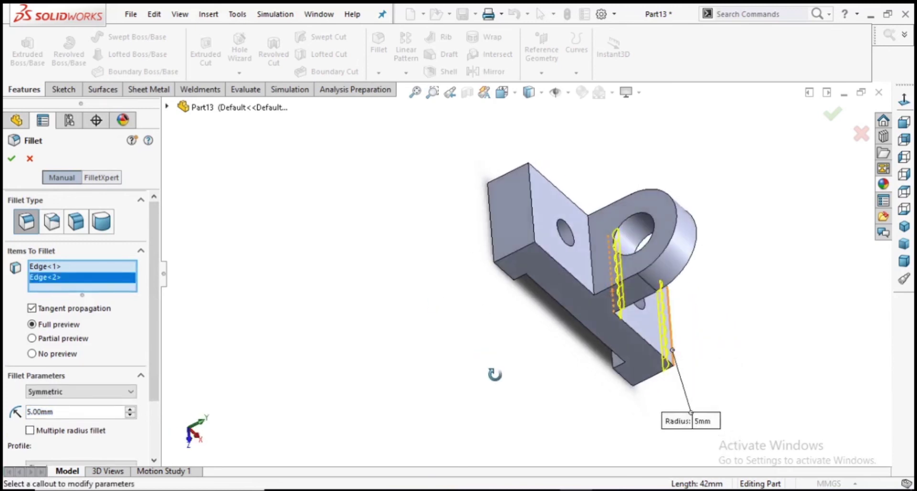
{"action": "left_click", "coordinate": [591, 268]}
{"action": "left_click", "coordinate": [532, 220]}
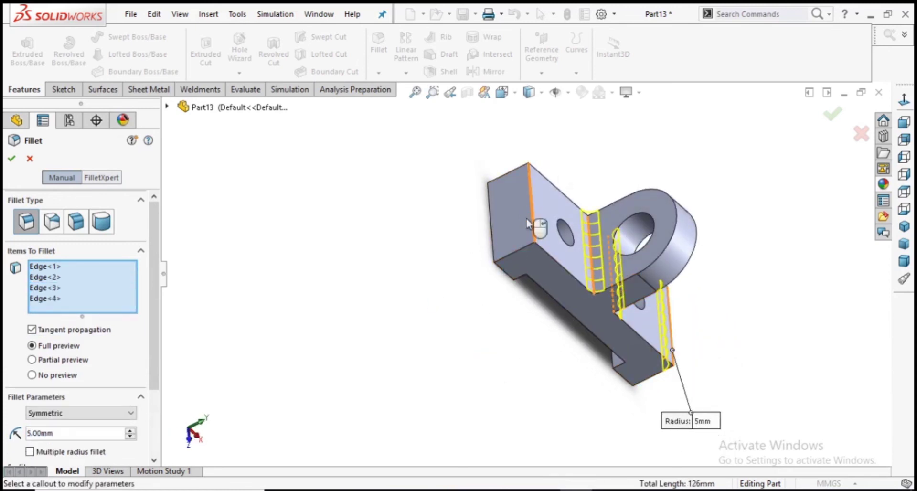
{"action": "left_click", "coordinate": [14, 161]}
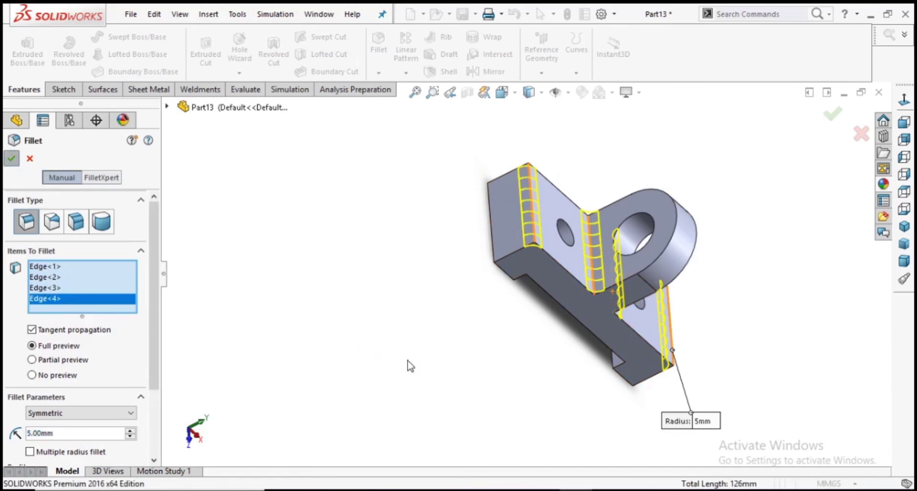
{"action": "middle_click_drag", "start_coordinate": [409, 328], "coordinate": [424, 287]}
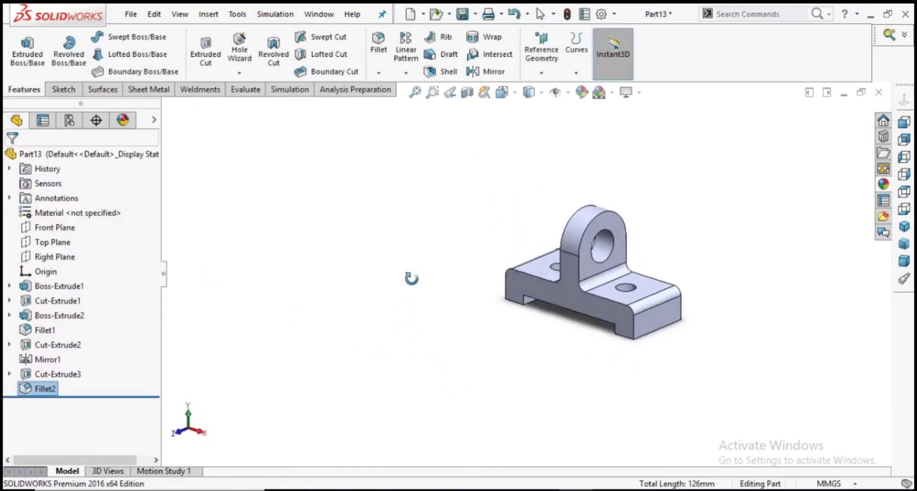
Step: Switch to the isometric view and bring up the reference drawing to compare
{"action": "left_click", "coordinate": [905, 227]}
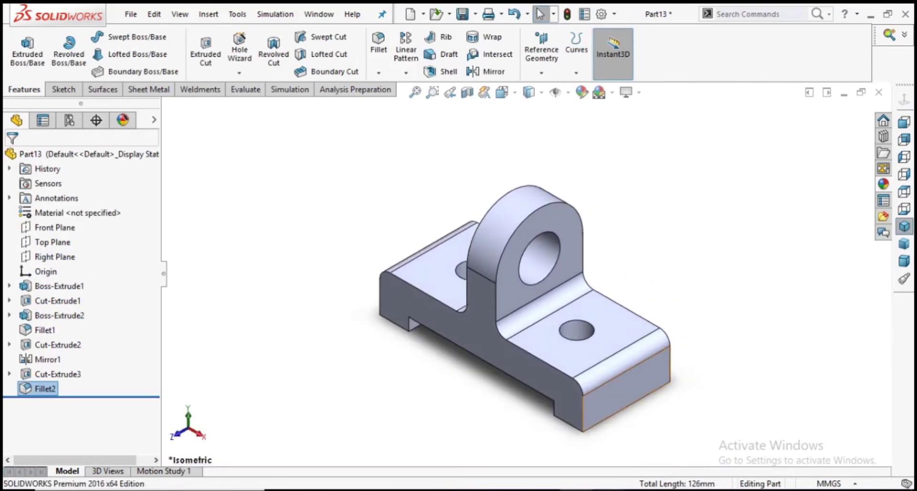
{"action": "key", "text": "alt+Tab"}
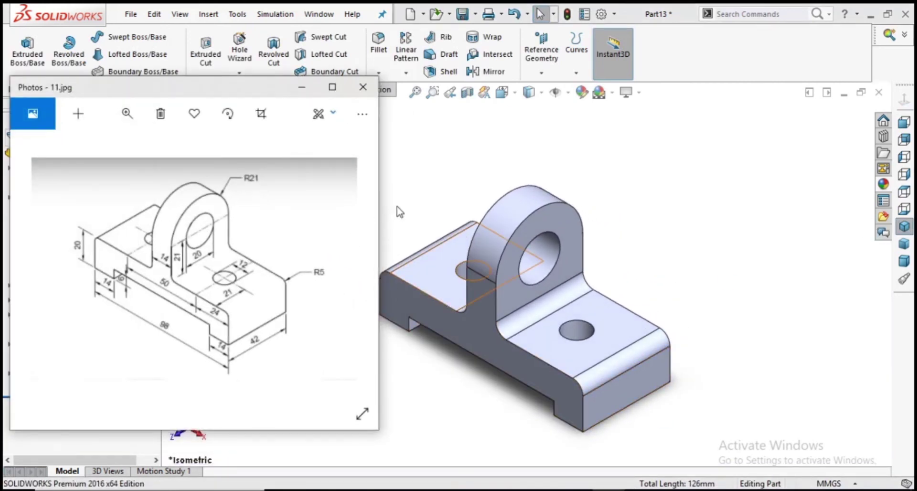